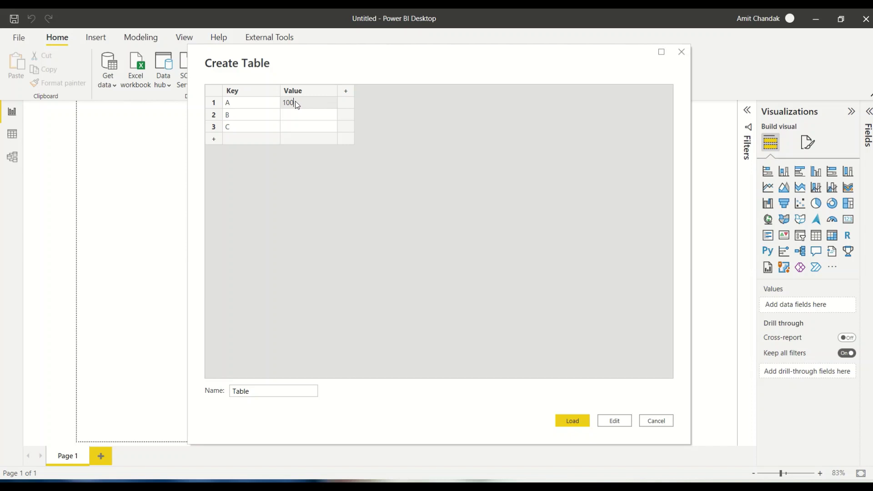
- Enter the values 80 for B and 70 for C, name the table Data, and load it
left_click(295, 115)
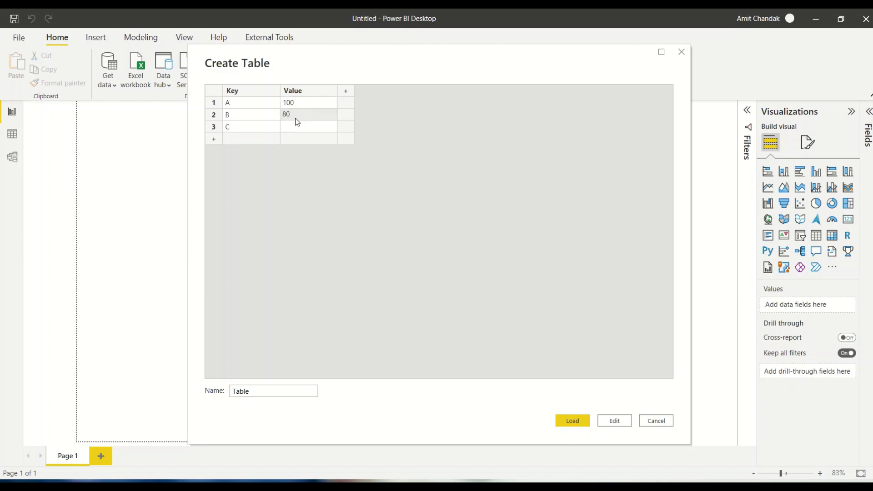
left_click(297, 128)
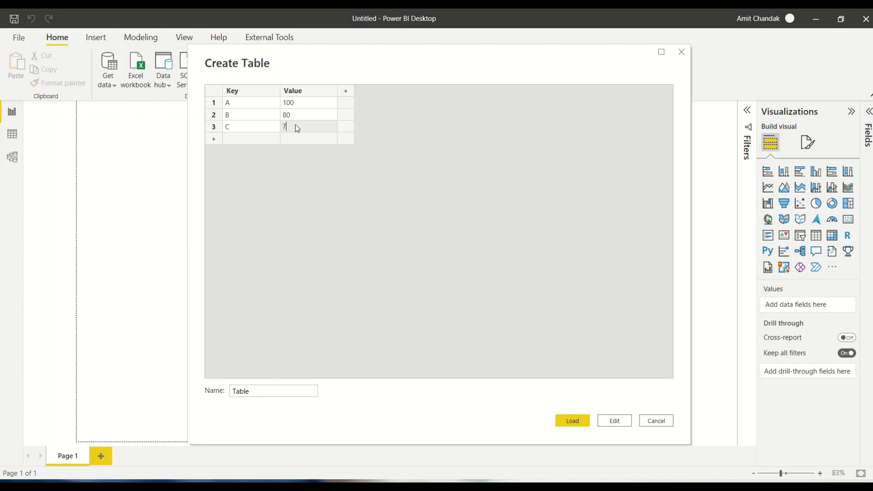
left_click_drag(259, 395, 220, 392)
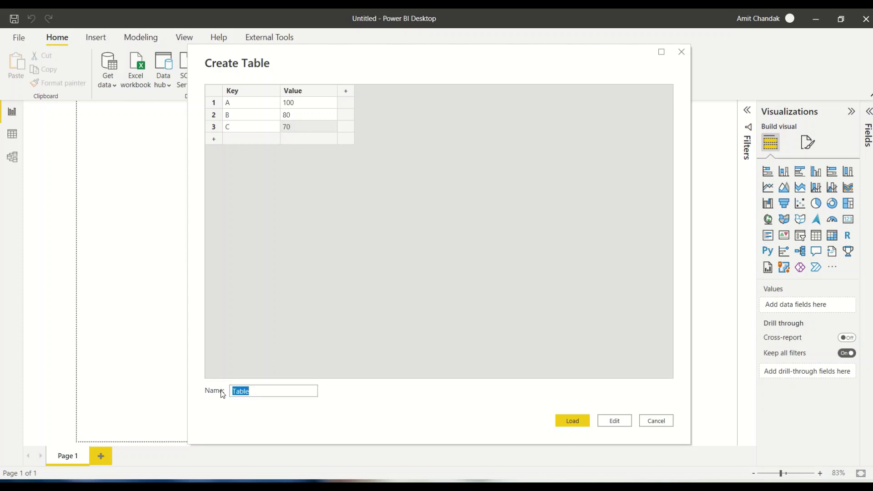
type("Data")
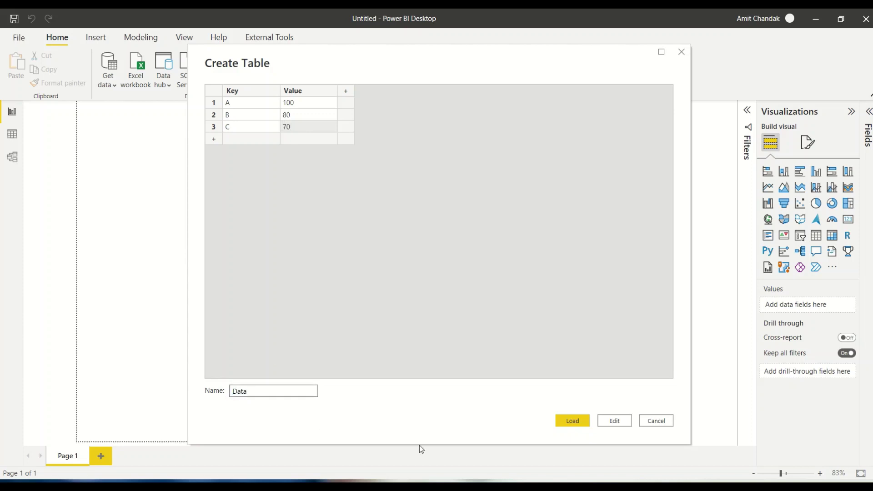
left_click(570, 421)
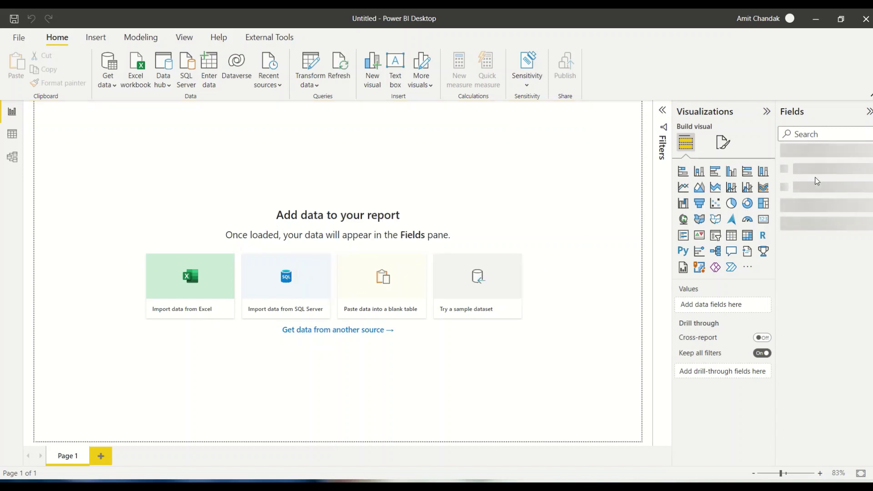
- Add a pie chart to the report page showing Value by Key from the Data table
left_click(782, 155)
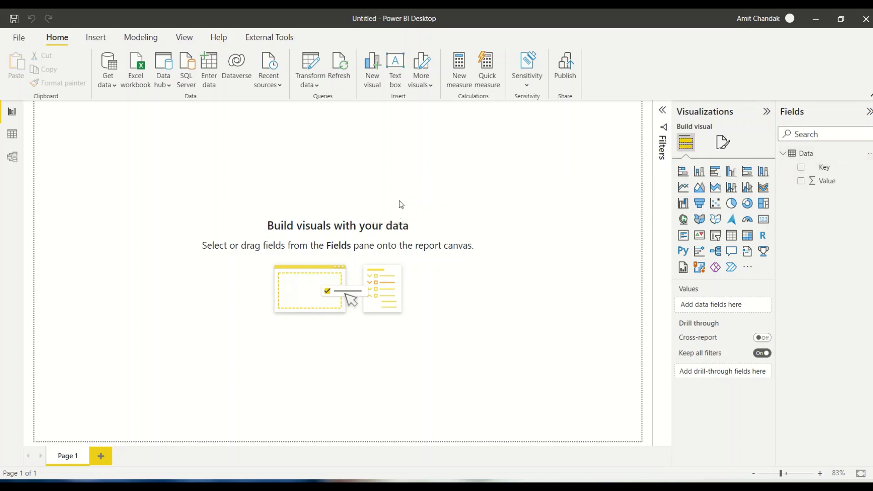
left_click(731, 203)
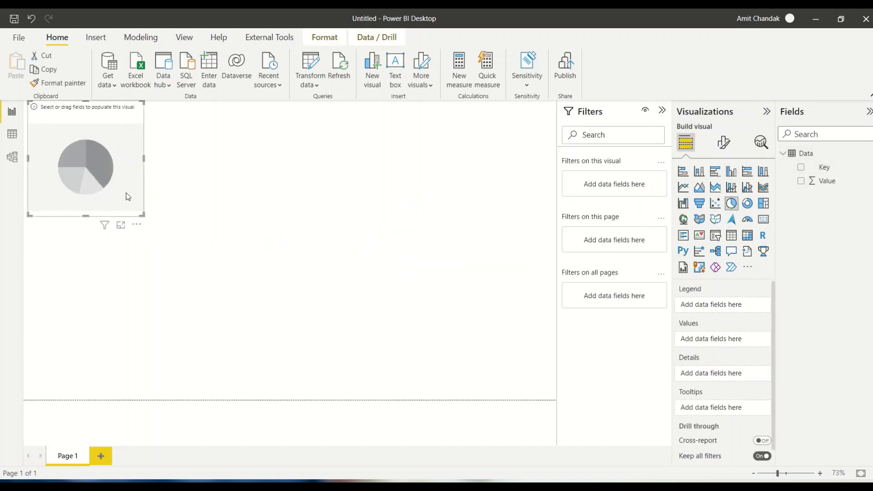
left_click_drag(128, 197, 210, 242)
left_click_drag(820, 169, 168, 205)
left_click_drag(821, 180, 183, 221)
- Add a slicer based on the Key field of the Data table as a separate visual
left_click(376, 228)
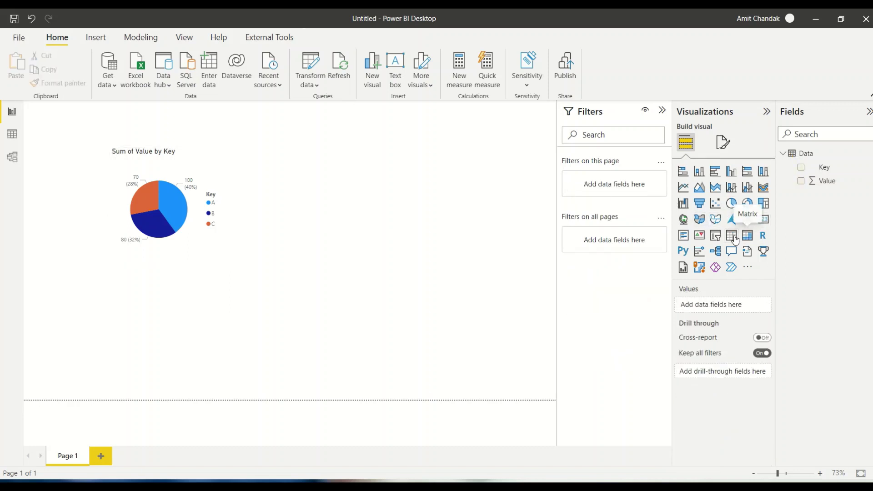
left_click(715, 235)
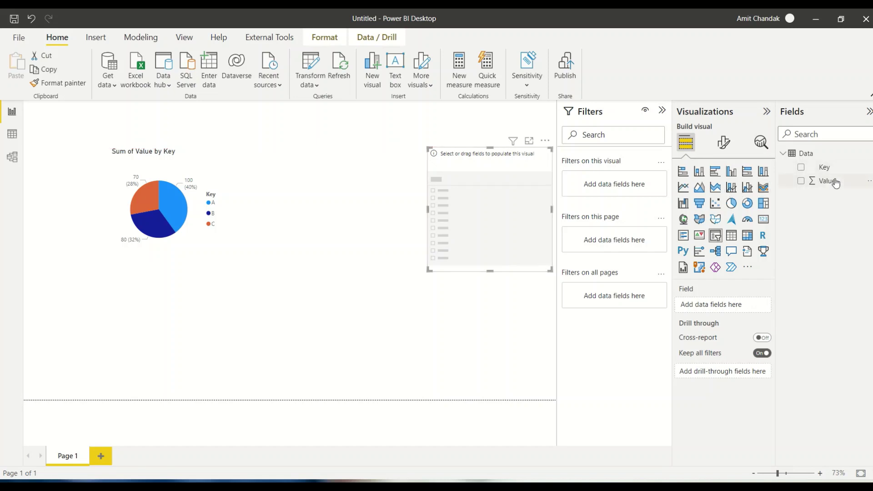
left_click_drag(824, 166, 455, 208)
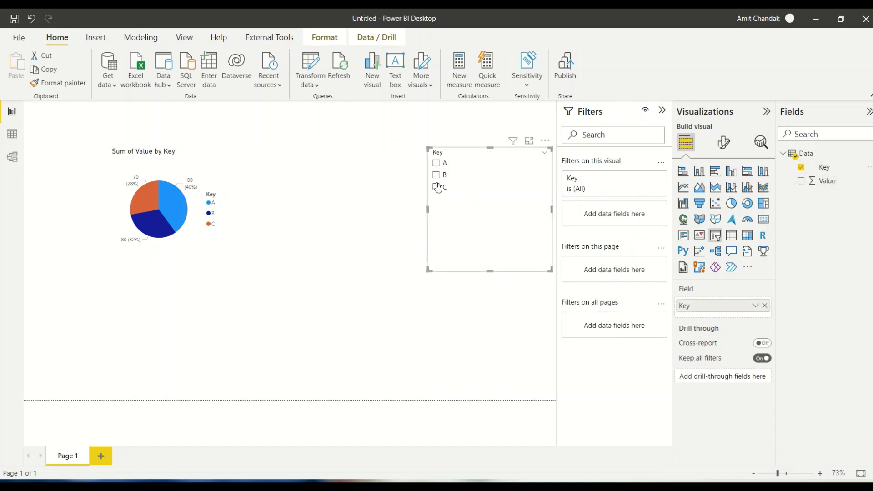
- Test the Key slicer by filtering the pie chart to B and C individually, and clear the selection
left_click(436, 176)
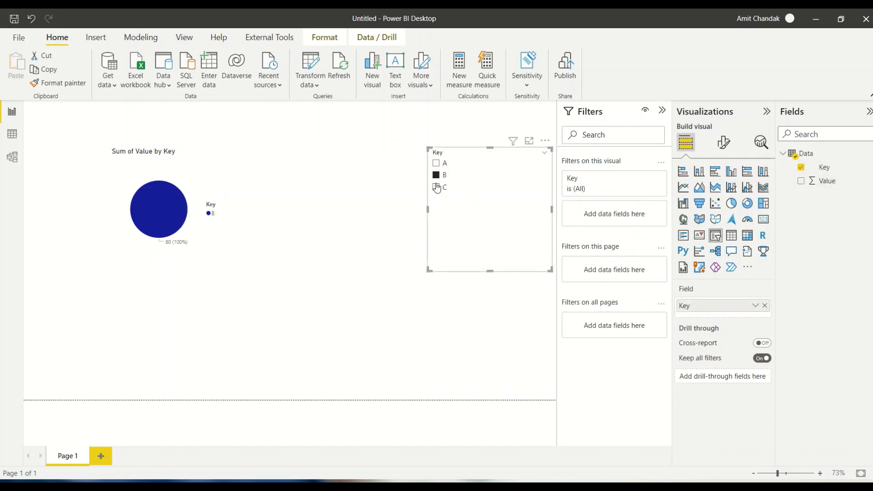
left_click(436, 188)
left_click(436, 175)
left_click(436, 187)
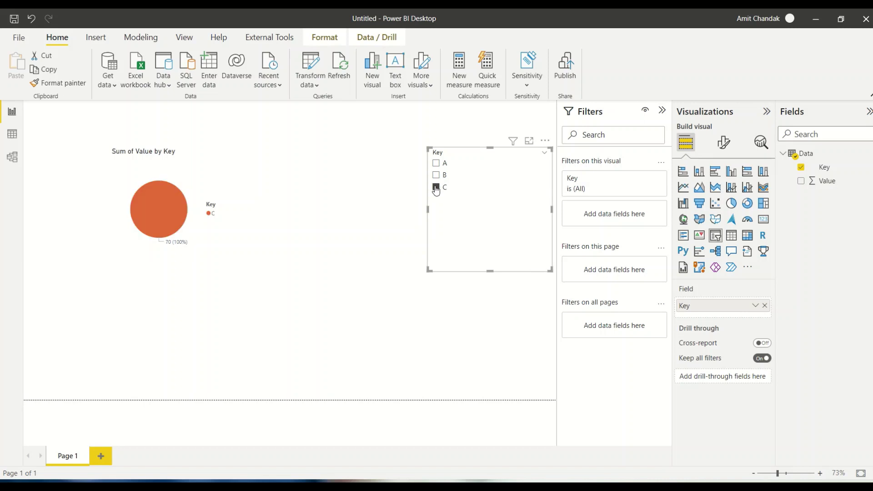
left_click(436, 187)
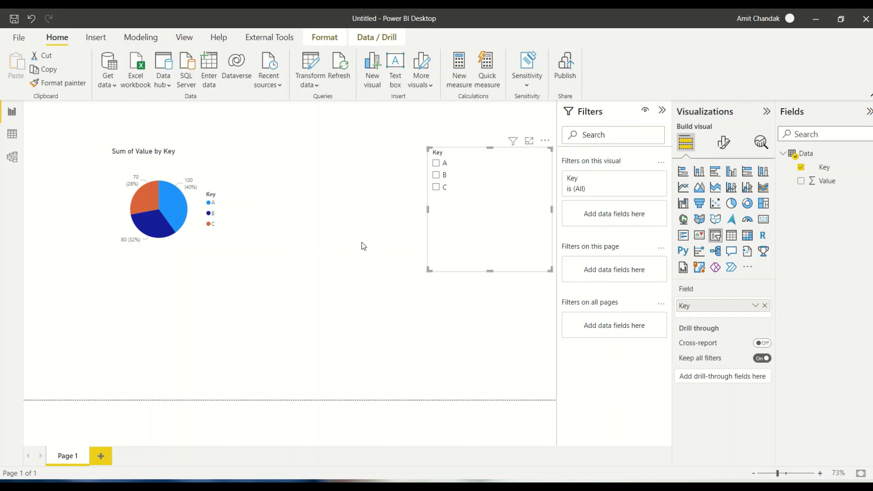
- Check how the pie chart responds to single slicer choices and to B and C selected together, and clear the slicer
left_click(435, 176)
left_click(437, 188)
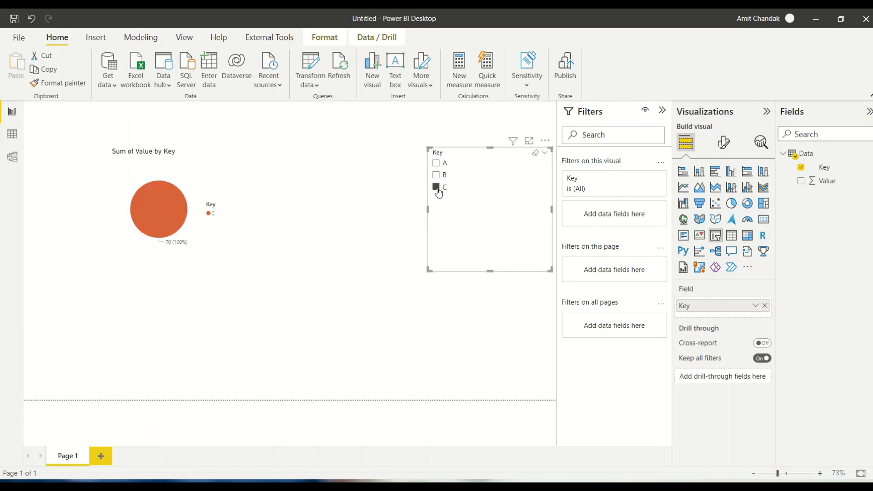
left_click(436, 176)
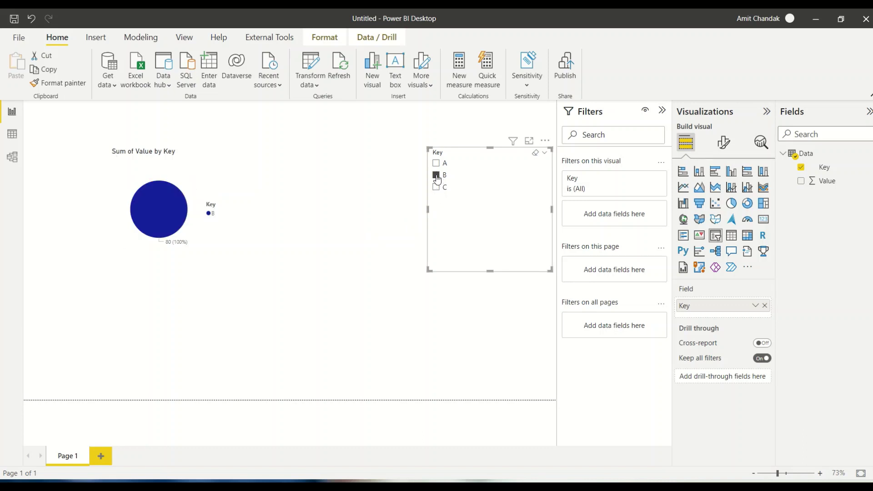
left_click(436, 187, "ctrl")
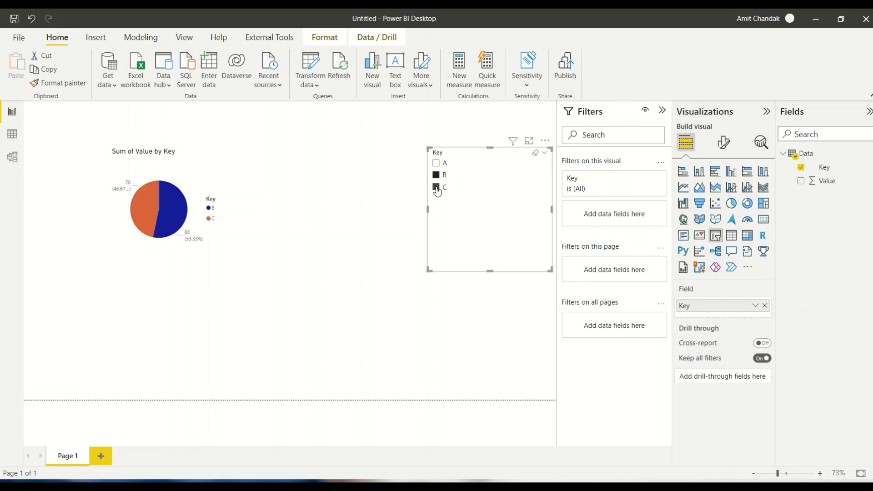
left_click(311, 256)
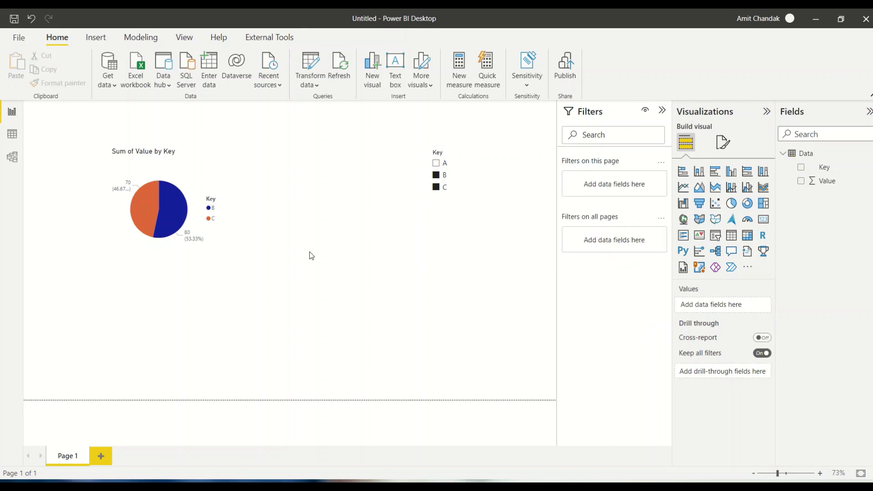
left_click(436, 185)
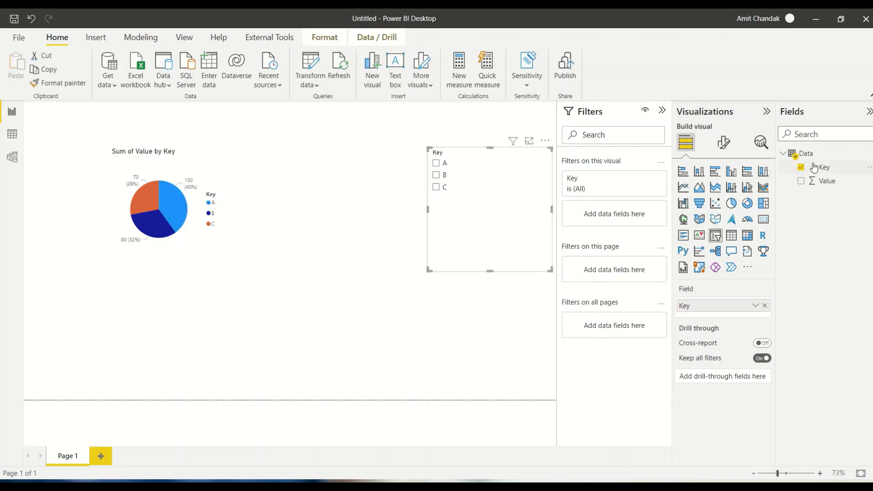
left_click(825, 175)
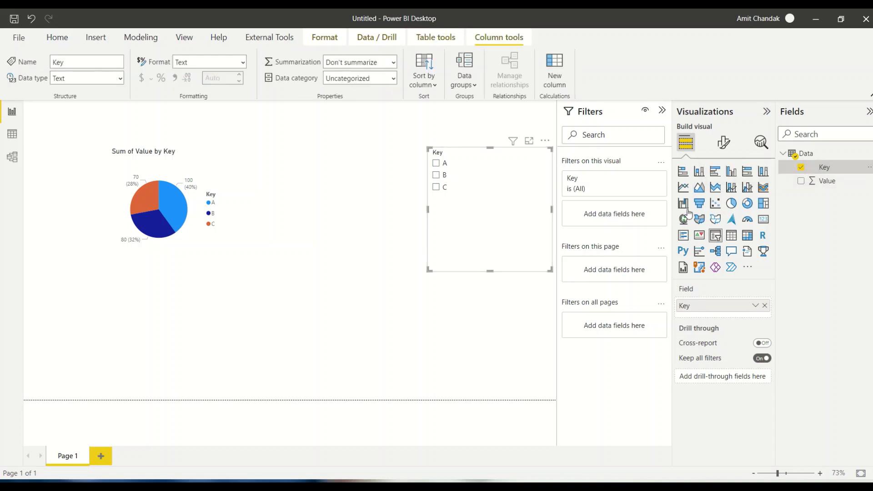
left_click(386, 308)
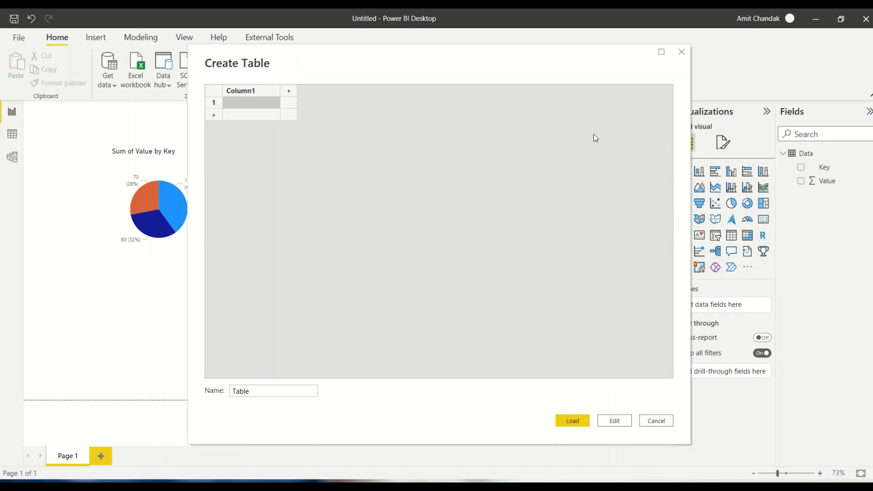
left_click(680, 53)
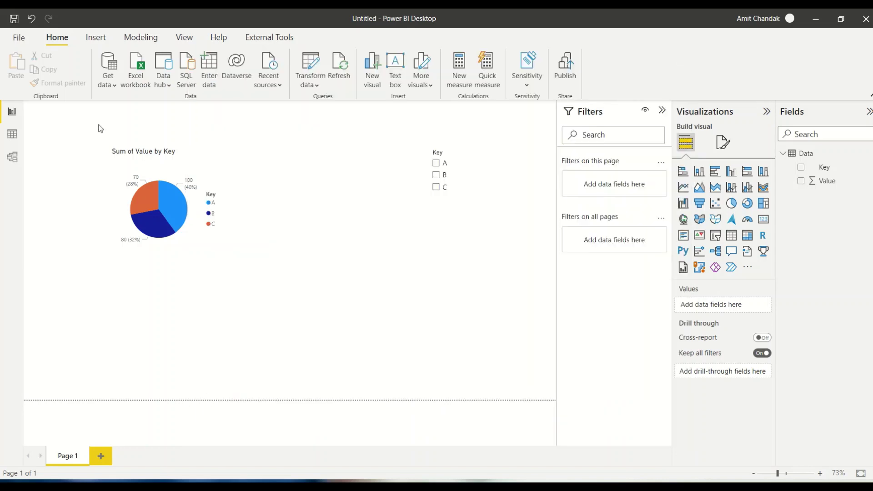
- Start a new calculated table named Key whose DAX formula begins with the UNION function
left_click(12, 134)
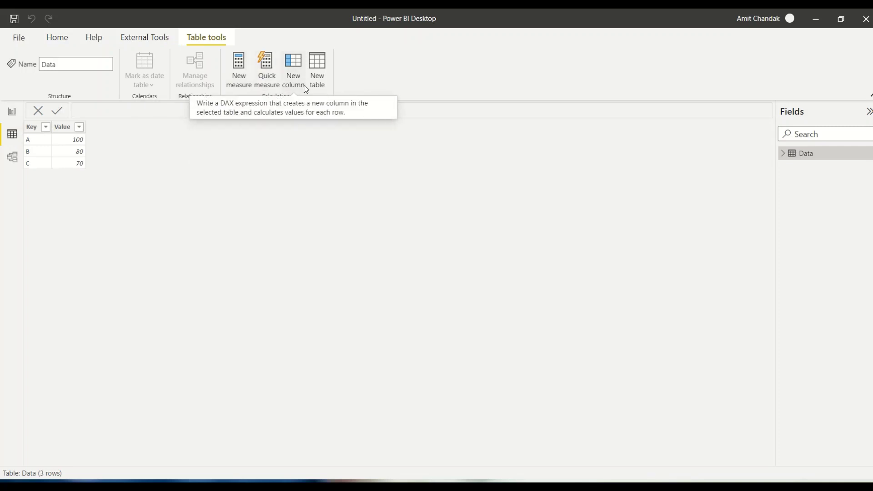
left_click(317, 83)
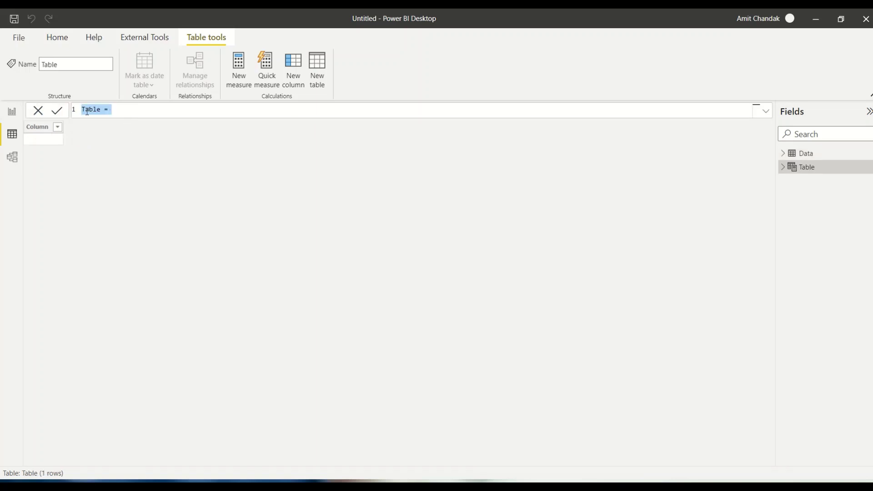
double_click(87, 111)
type("Union")
key("BackSpace")
key("BackSpace")
key("BackSpace")
key("BackSpace")
key("BackSpace")
type("Key Union(")
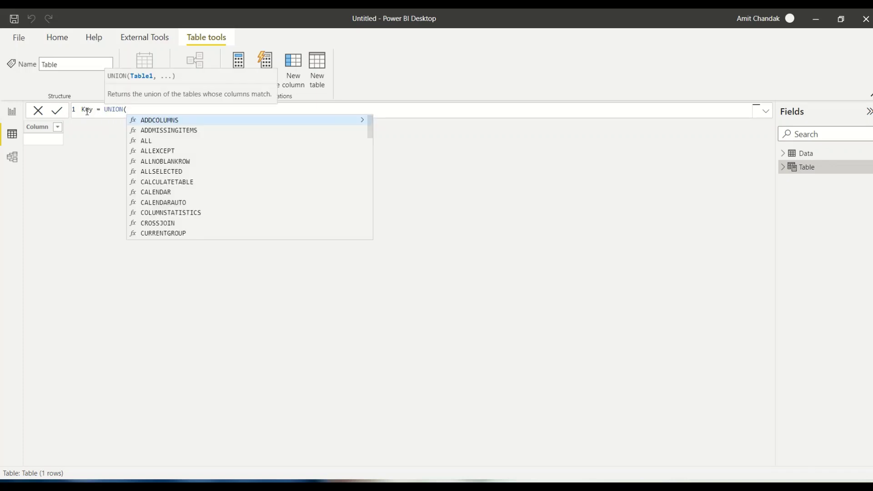
- Add DISTINCT(Data[Key]) as the first table argument of the UNION formula
type("DISTINCT(")
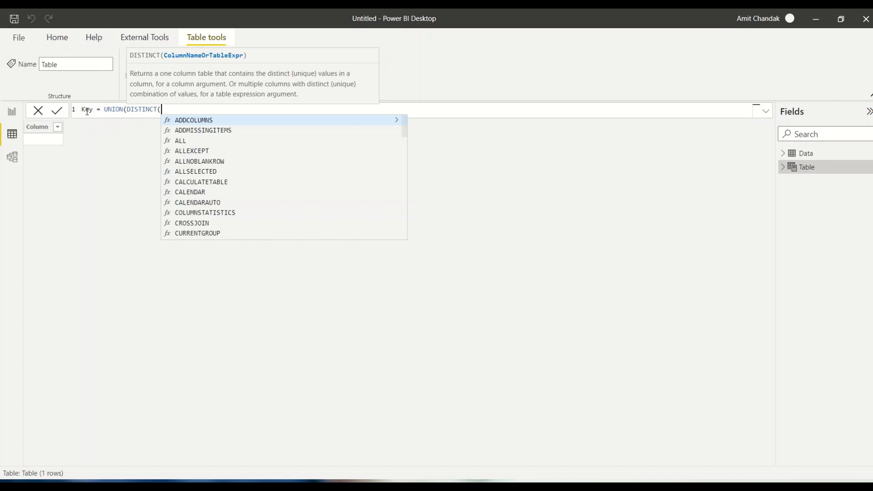
type("[")
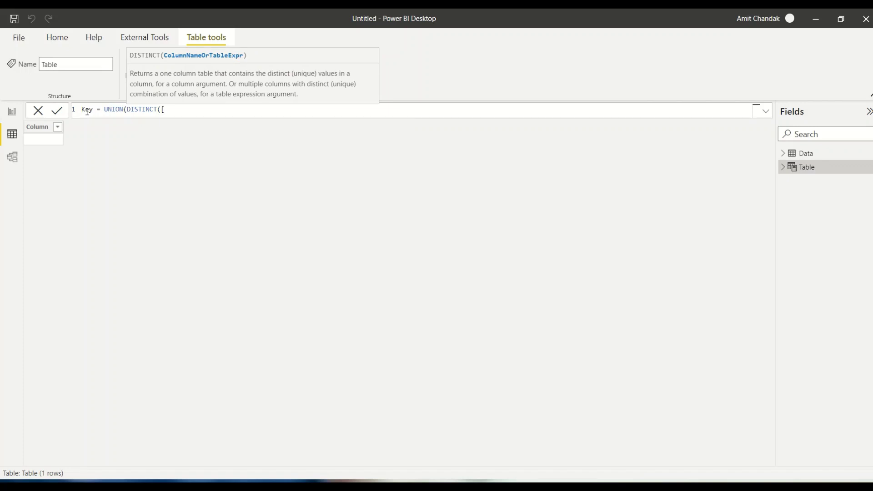
key("BackSpace")
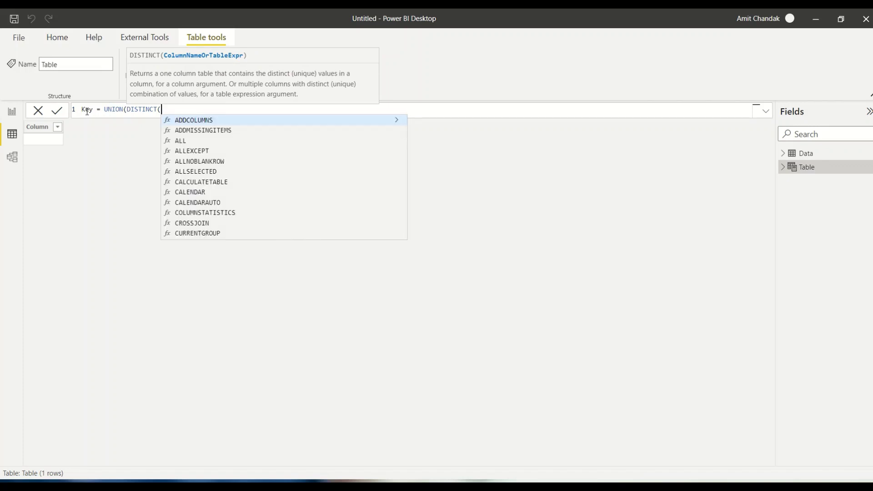
type("ta")
key("BackSpace")
key("BackSpace")
type("data")
key("Down")
key("Tab")
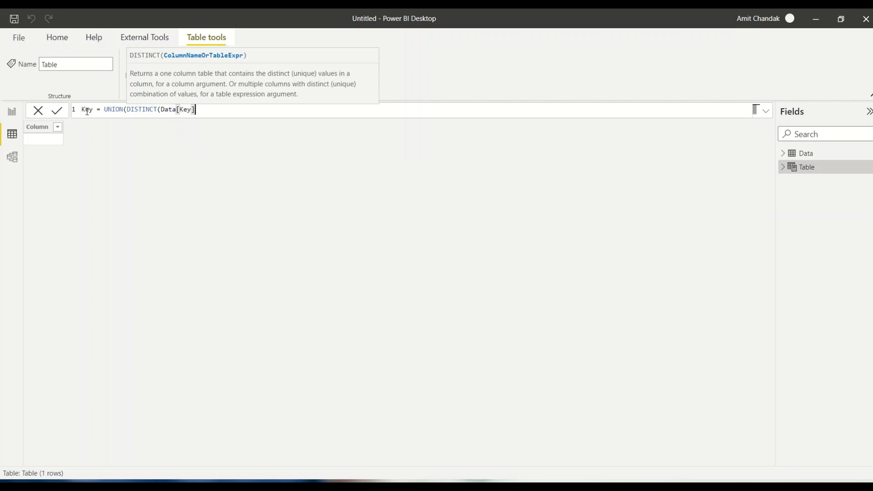
type("),")
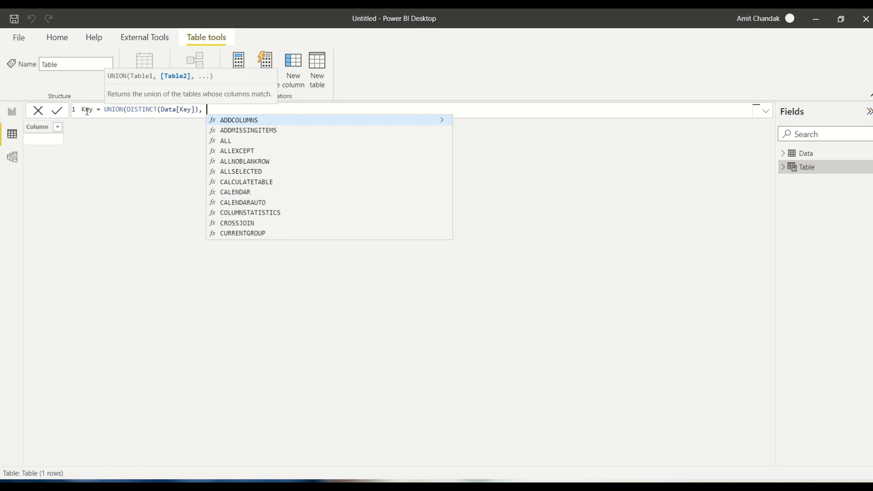
- Complete the UNION formula with Row("Key", "Others") as its second argument and commit the Key table
type("Row")
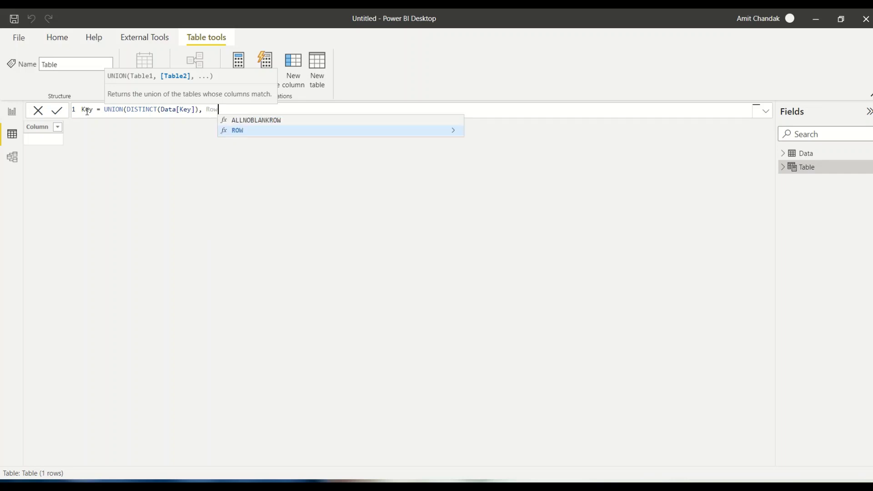
type("(")
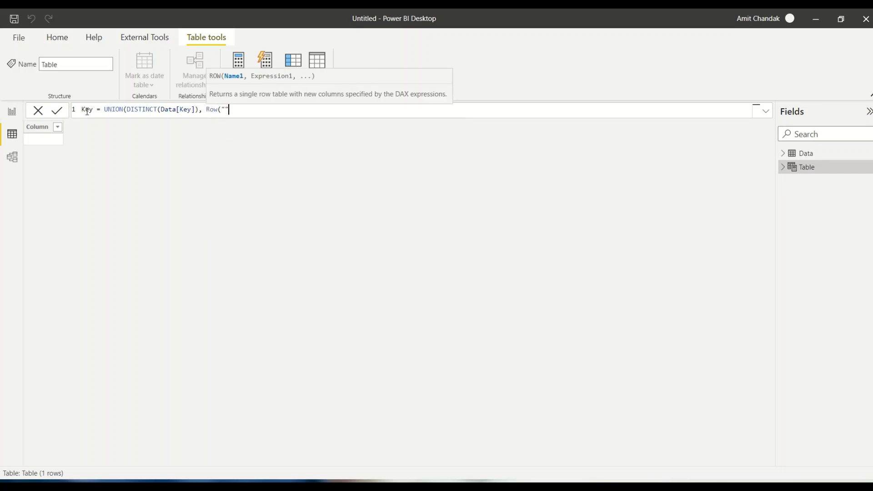
type("\"Key\", ")
type("\"\"")
type("Others\"")
type("))")
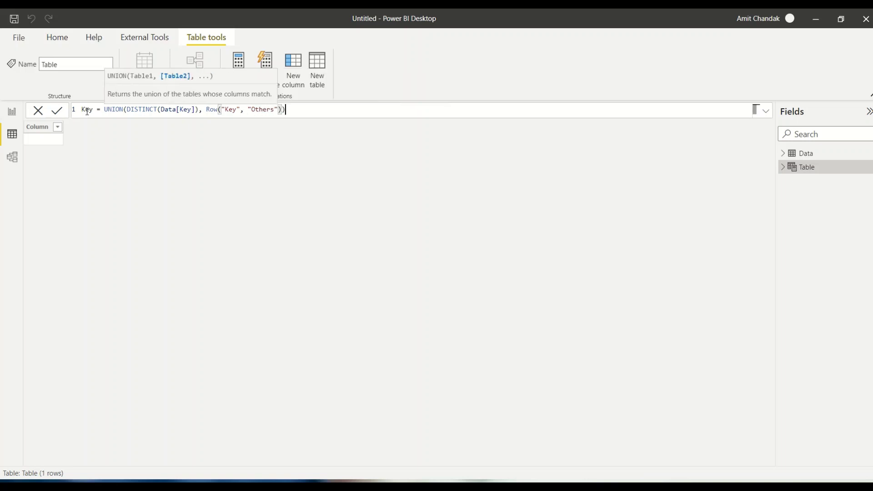
key("Return")
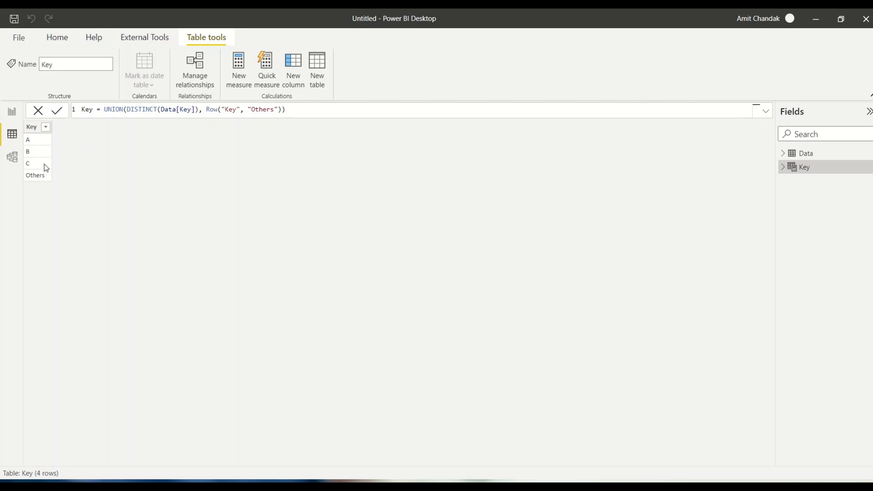
- Create a relationship in the model between the Key column of the Key table and the Key column of Data
left_click(12, 156)
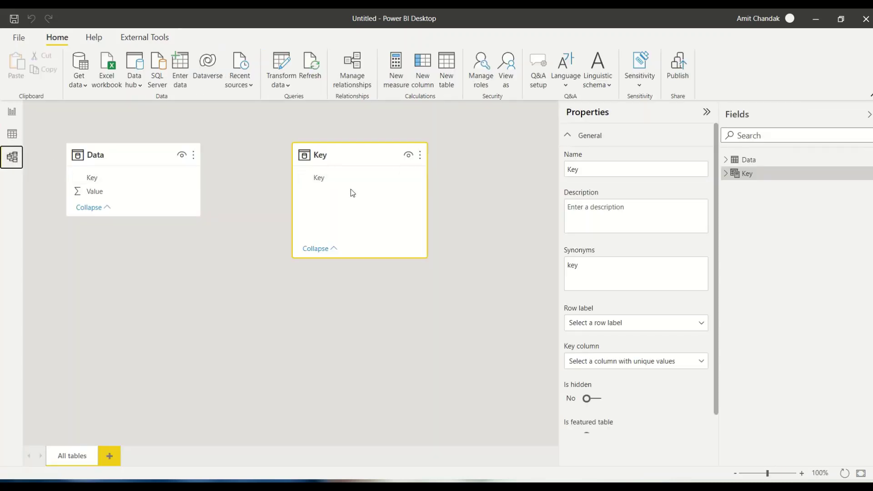
left_click_drag(345, 187, 129, 181)
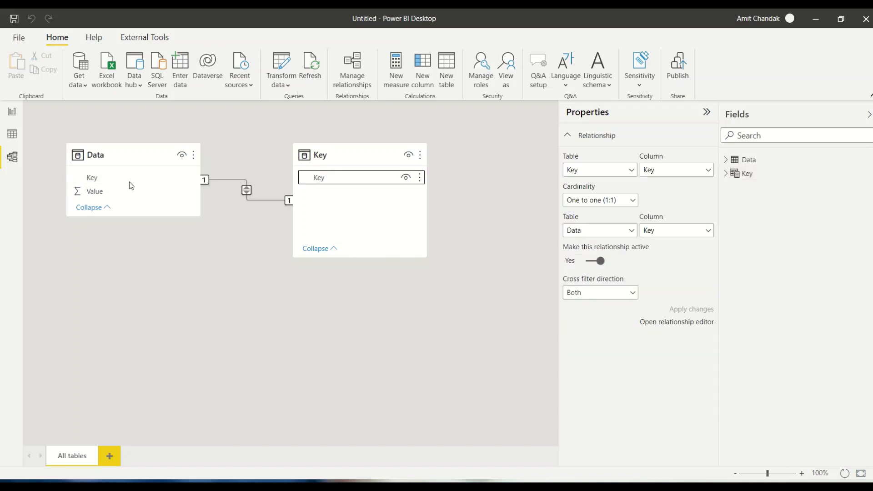
- Change the relationship between Key and Data to One to many (1:*) cardinality with a Single cross filter direction
double_click(252, 201)
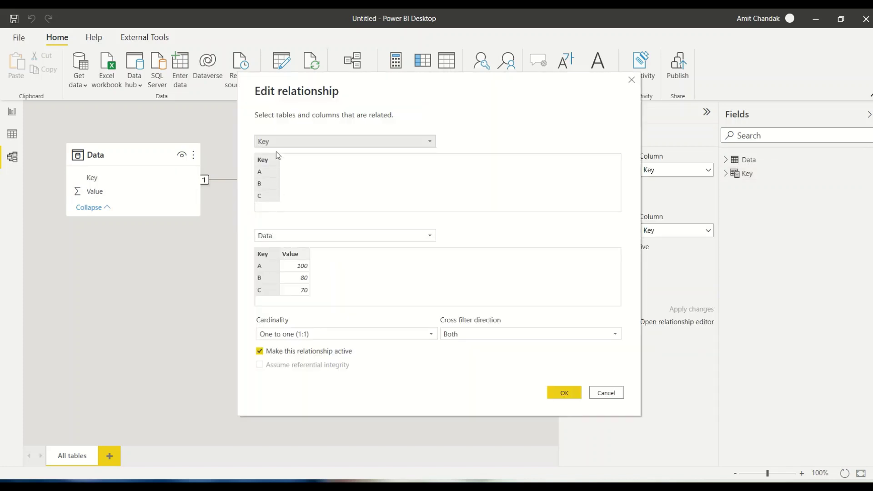
left_click(283, 337)
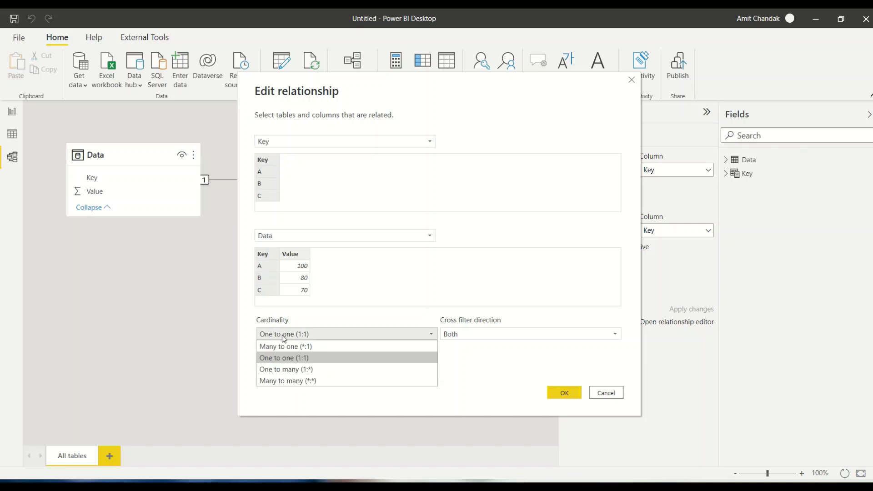
left_click(281, 368)
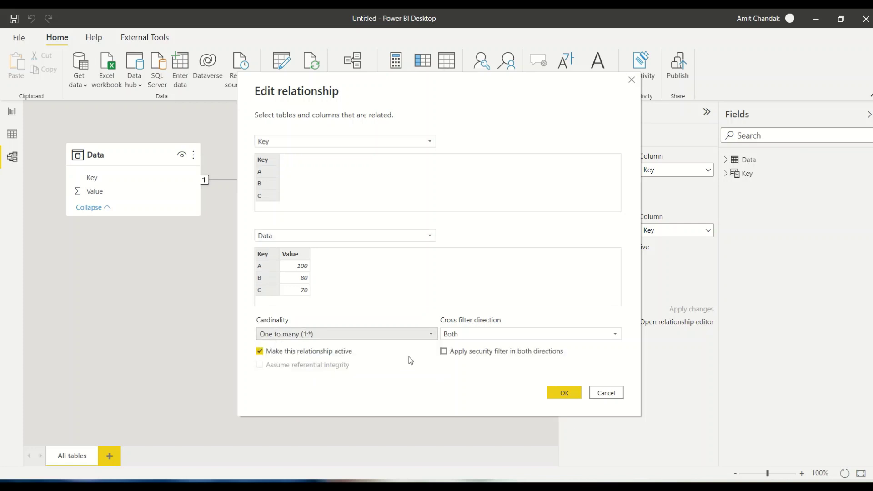
left_click(460, 341)
left_click(460, 346)
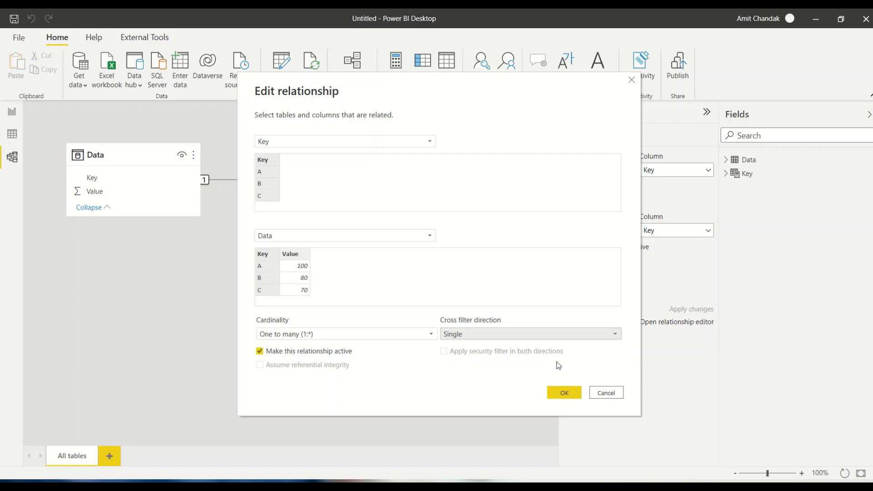
left_click(564, 393)
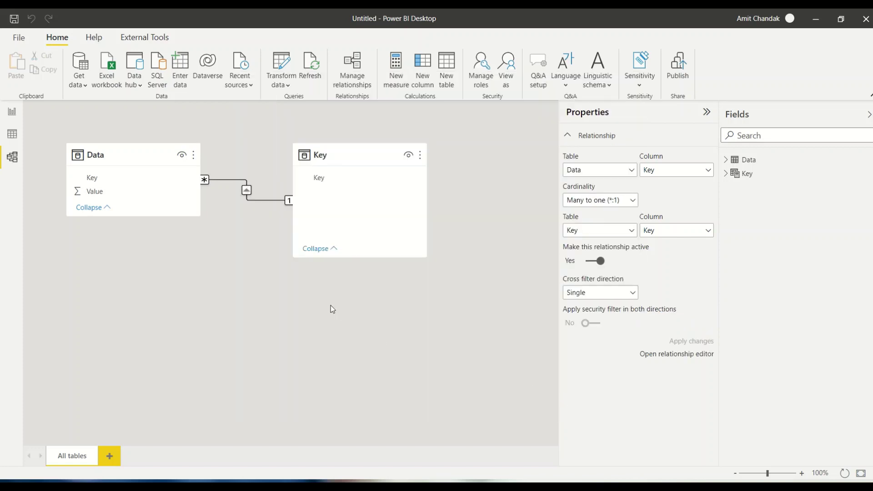
- Add a second pie chart to the report page below the first, showing Data Value by the Key table's Key column
left_click(12, 111)
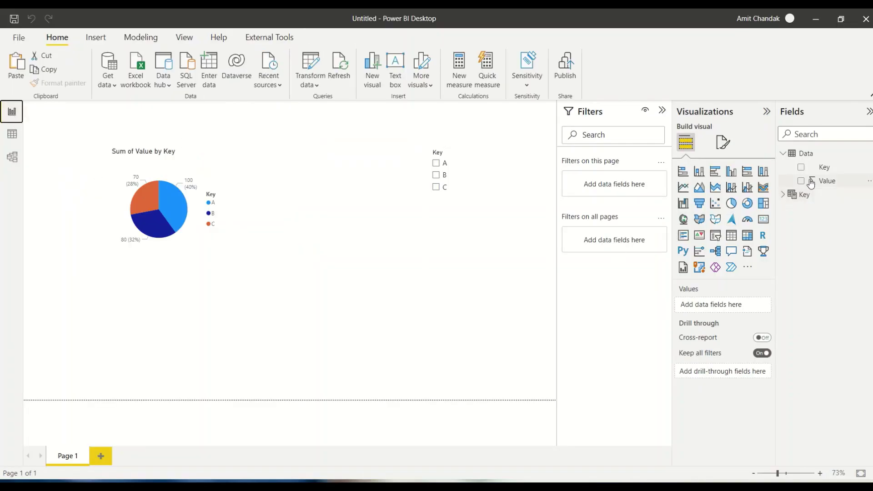
left_click(471, 203)
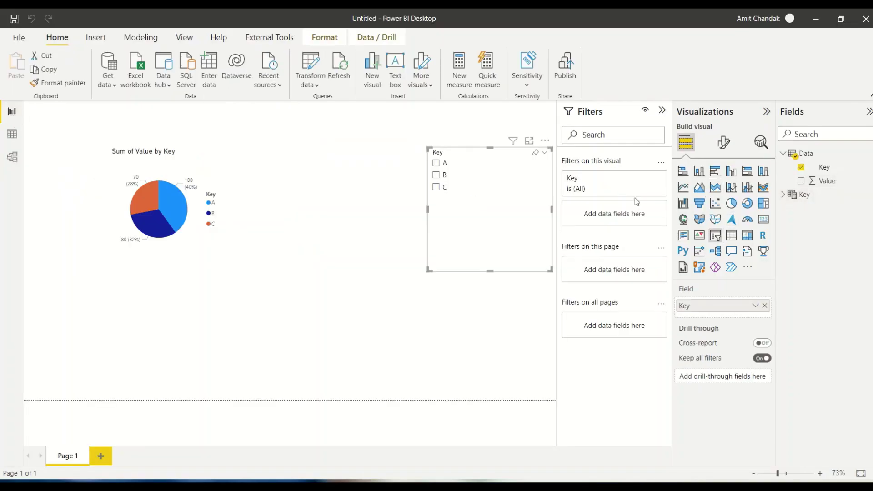
left_click(782, 194)
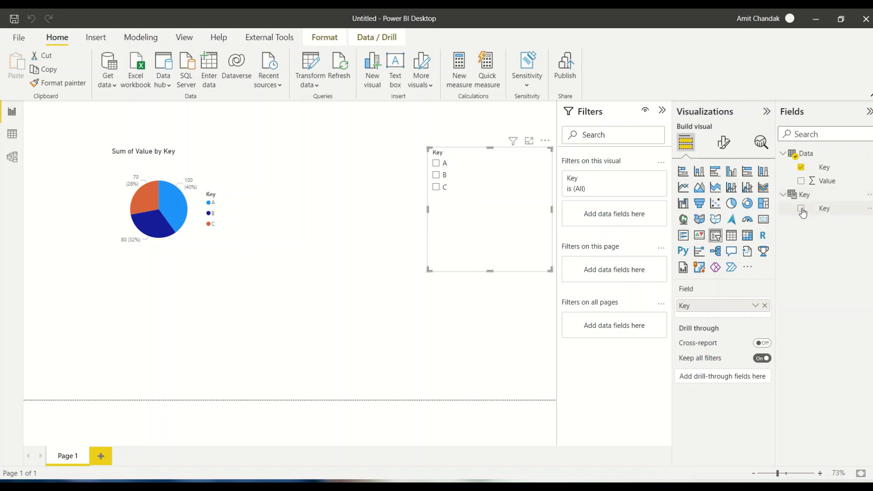
left_click_drag(823, 210, 272, 335)
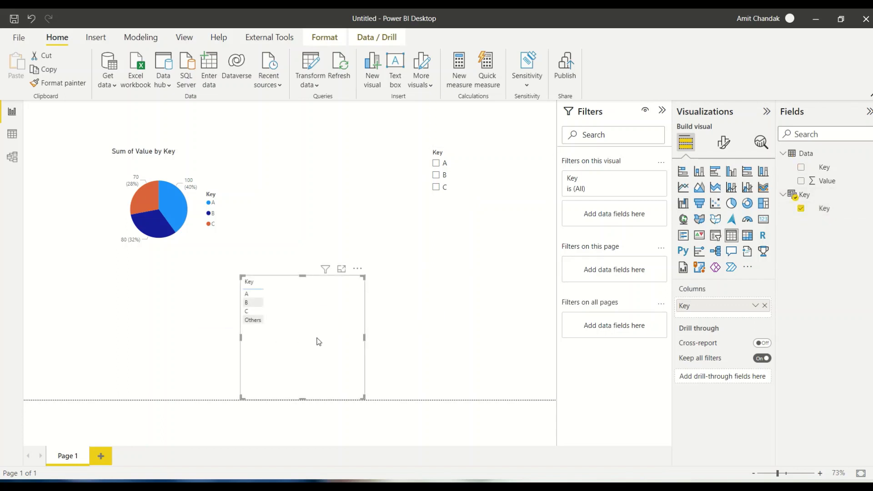
left_click_drag(827, 181, 336, 393)
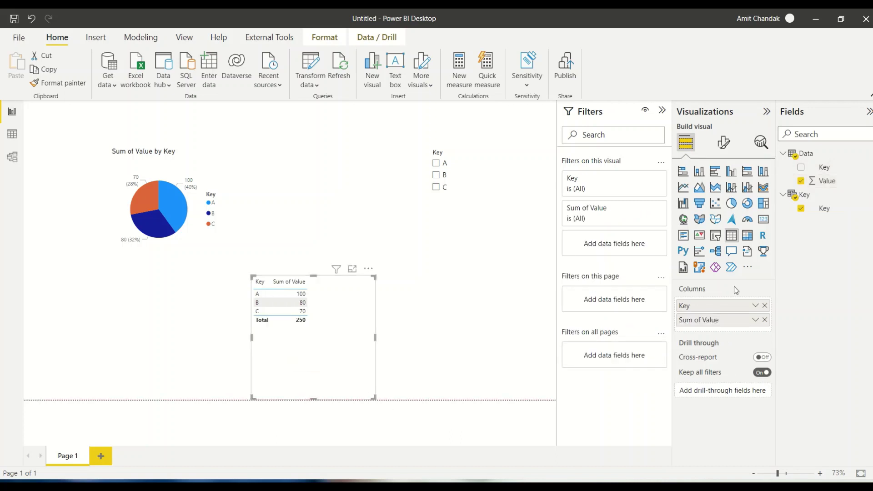
left_click(731, 203)
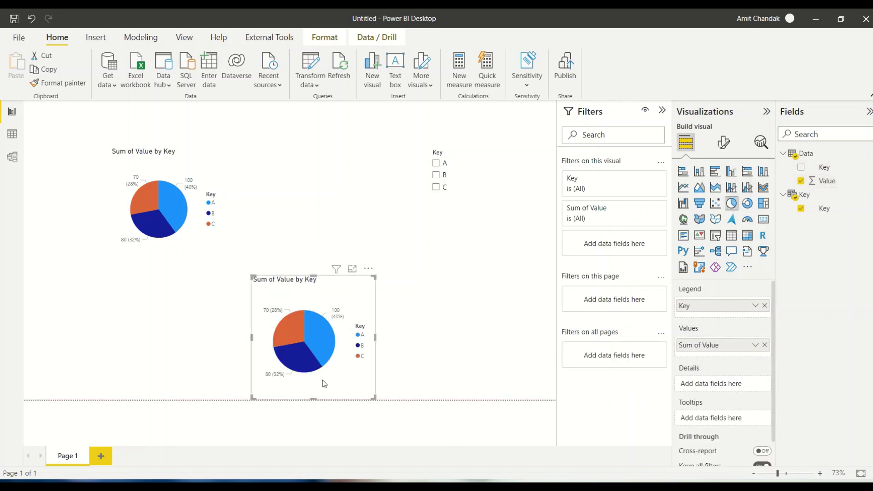
left_click_drag(323, 382, 313, 387)
- Test the Key slicer on both pie charts with B, C, and B and C together, then clear the selection
left_click(436, 175)
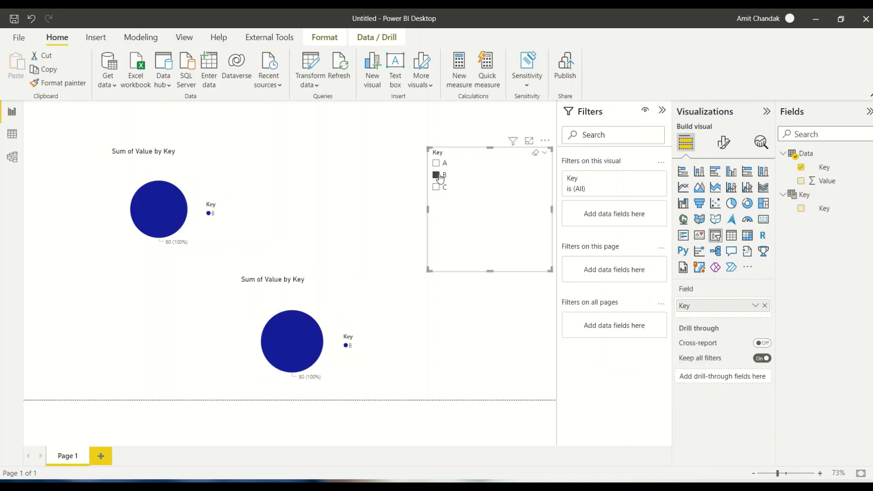
left_click(439, 188)
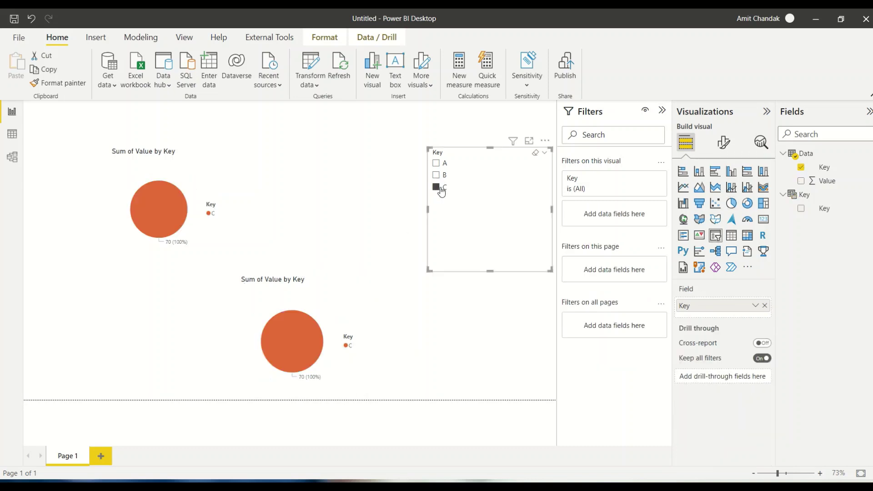
left_click(437, 175, "ctrl")
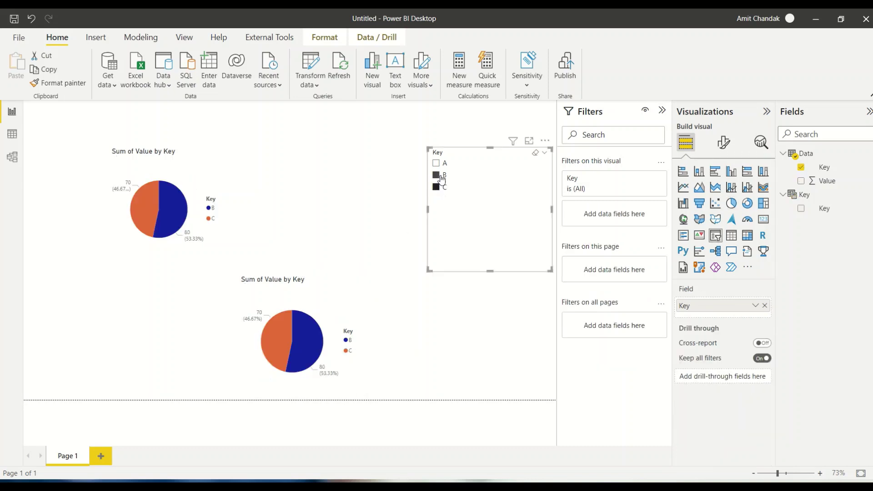
left_click(440, 176)
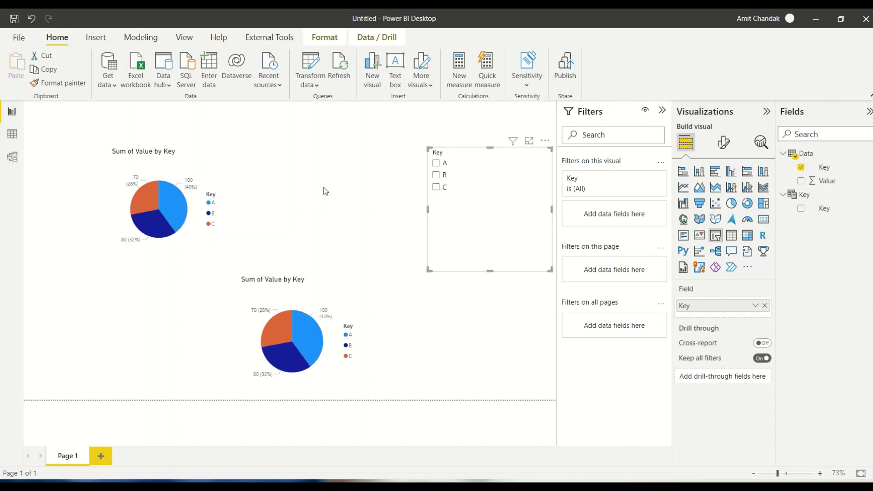
left_click(397, 119)
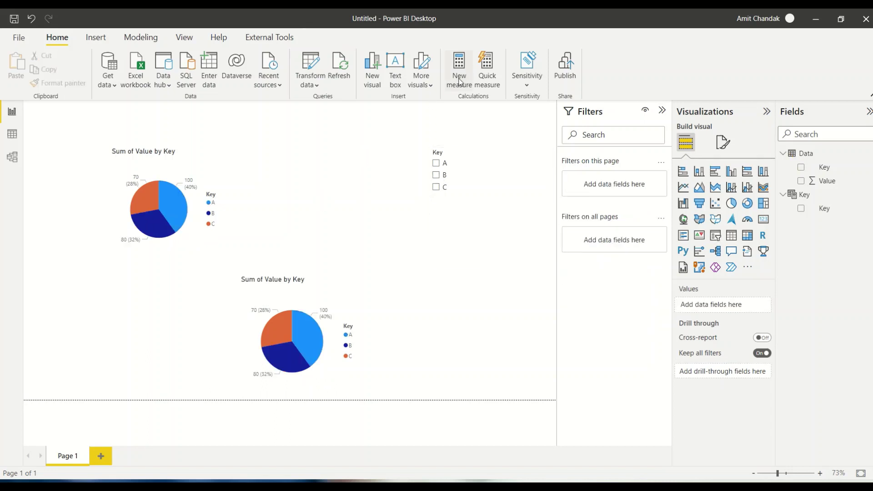
- Start a new measure named Value + Other with several empty lines below its name for the formula
left_click(460, 82)
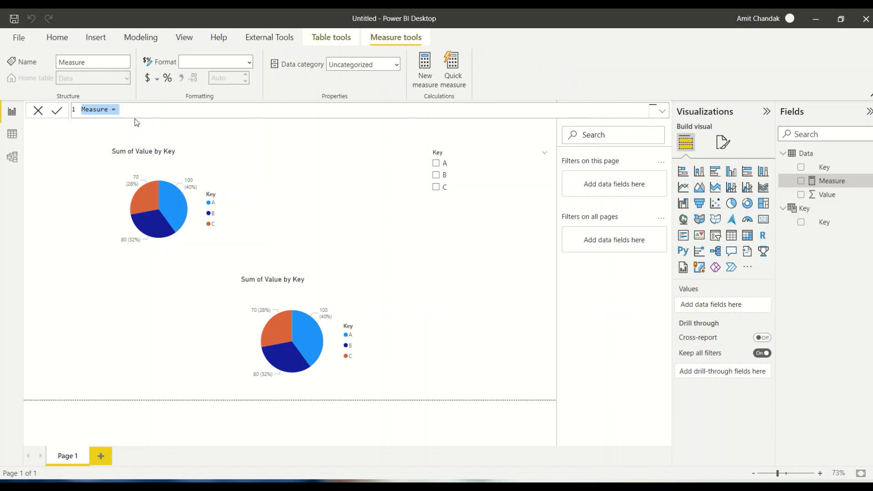
left_click(135, 117)
double_click(89, 110)
type("Value ")
type("+ 0")
type("r")
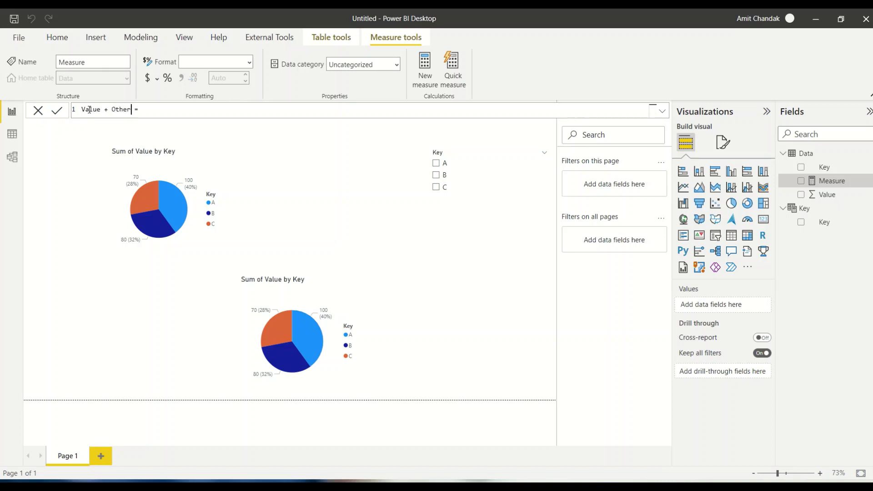
key("End")
key("shift+Return")
key("shift+Return")
key("shift+Return")
key("shift+Return")
key("shift+Return")
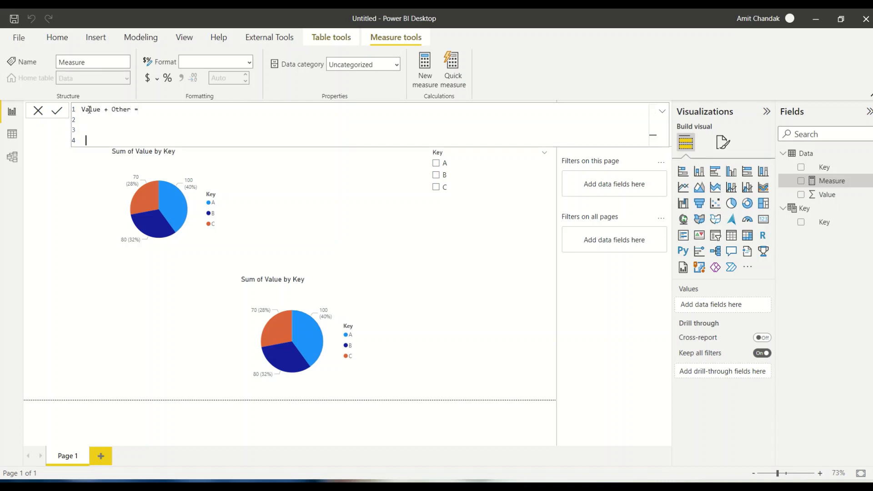
- Declare the variable _isfilter on the measure's second line, with an expression that begins with CALCULATE
key("Up")
key("Up")
key("Up")
key("Up")
type("var _is")
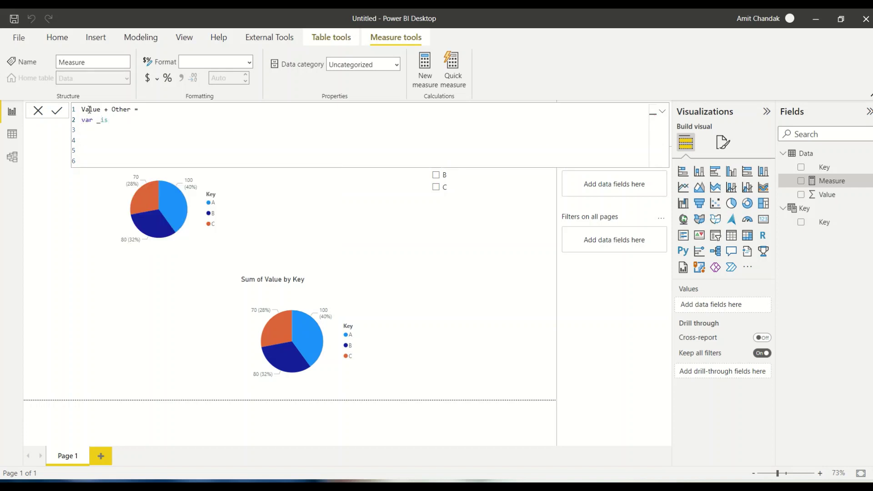
type("filter = cal")
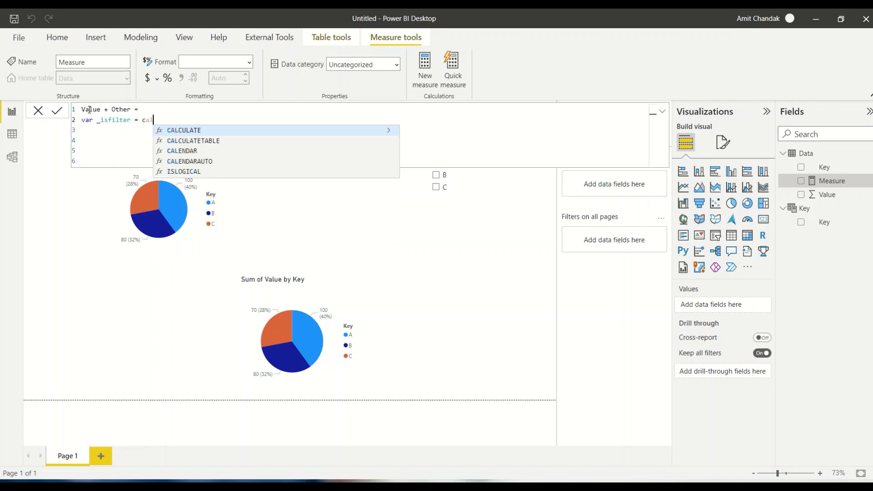
key("Tab")
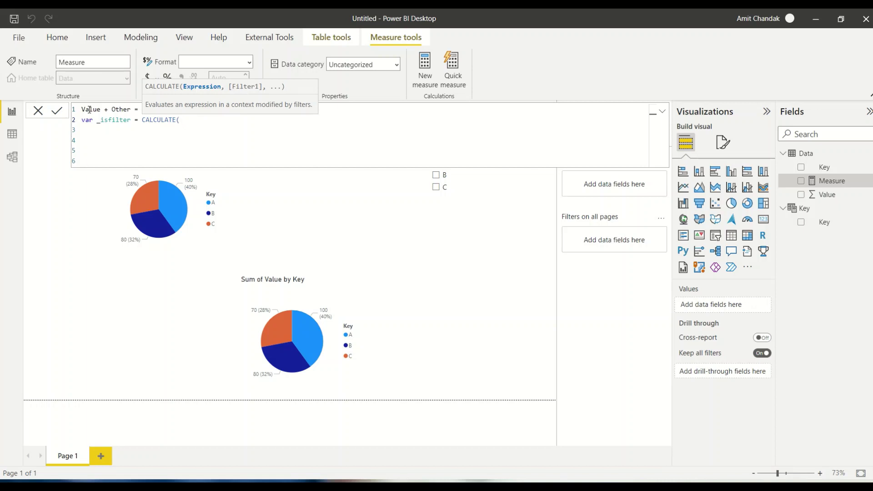
- Complete the _isfilter expression with ISFILTERED(Data[Key]) and ALLSELECTED() as the CALCULATE arguments
type("isf")
key("Tab")
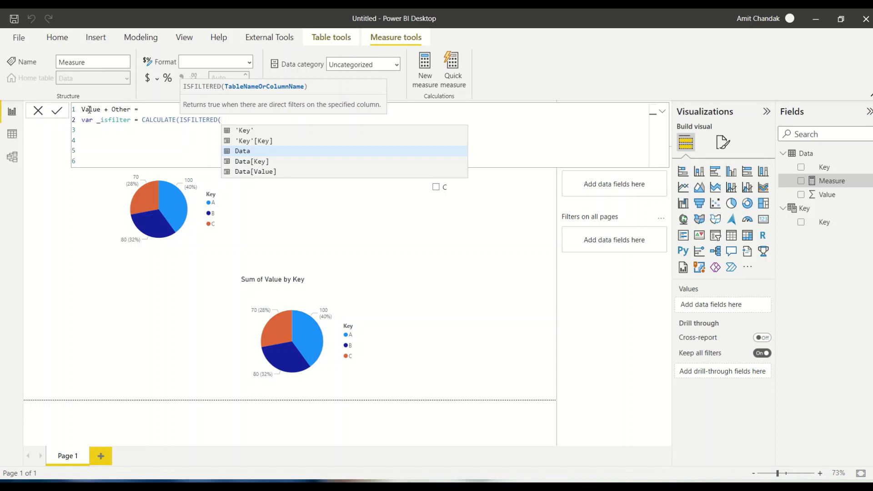
key("Down")
key("Tab")
type("), alls")
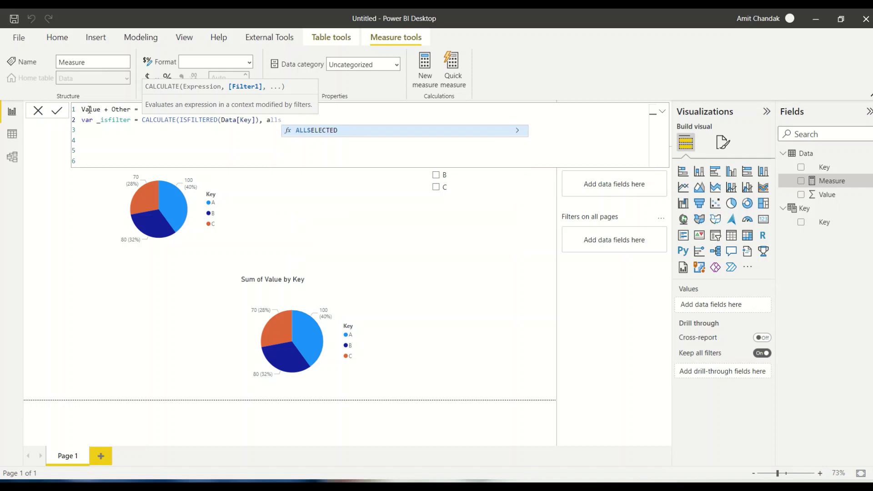
key("Tab")
type("))")
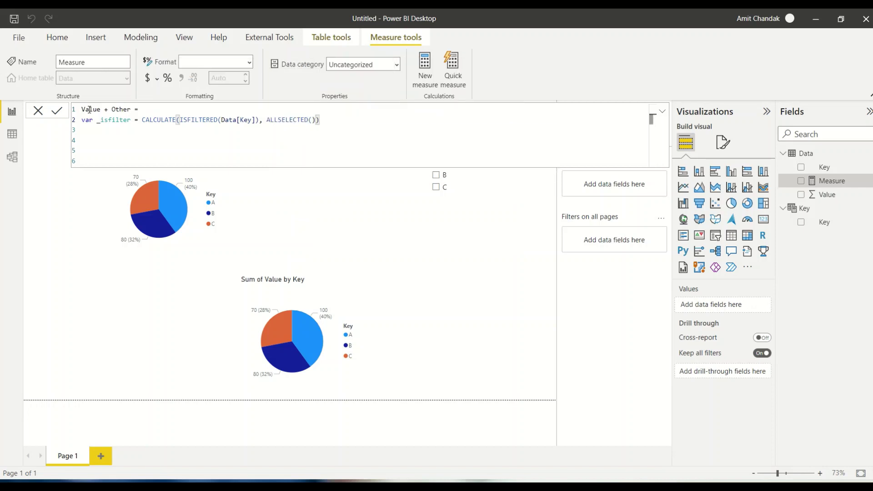
- Add the return section to the measure and begin an IF that uses _isfilter as its logical test
key("Return")
type("return")
key("Return")
type("if")
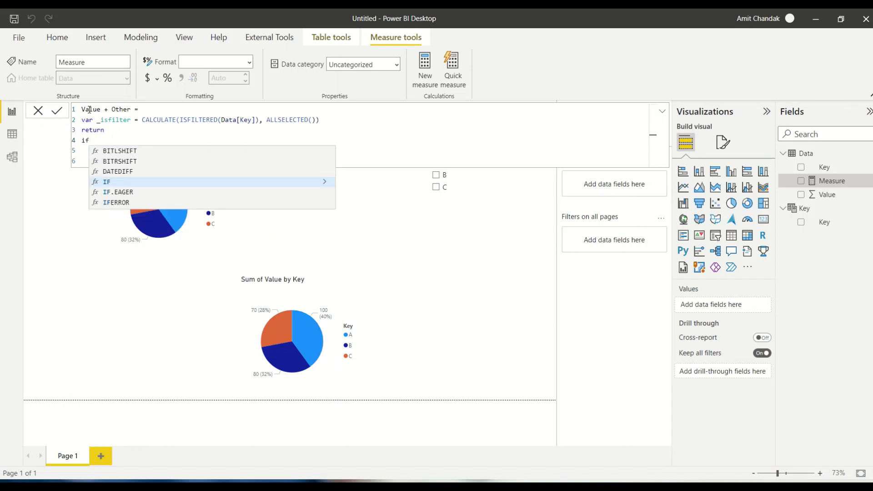
type("(")
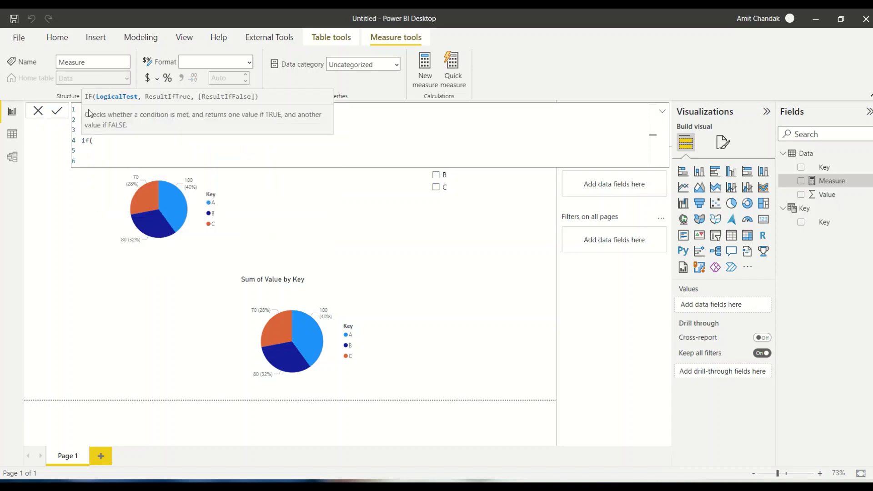
type("_")
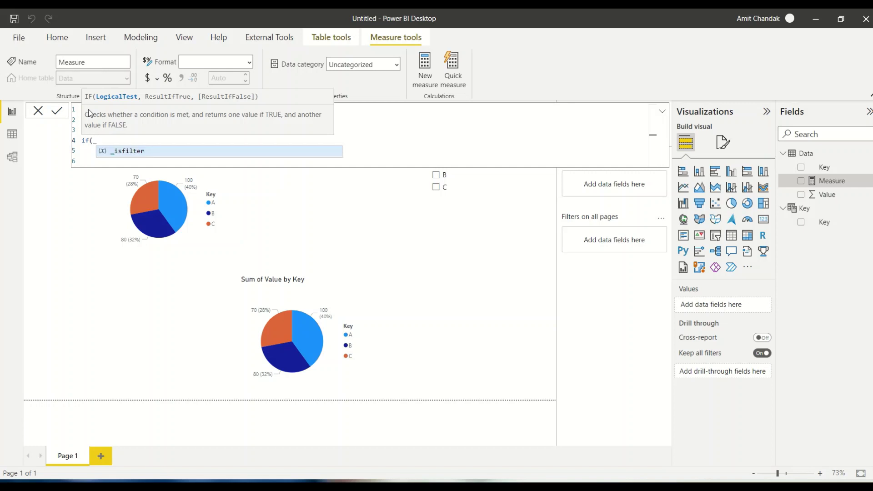
type("isfilter")
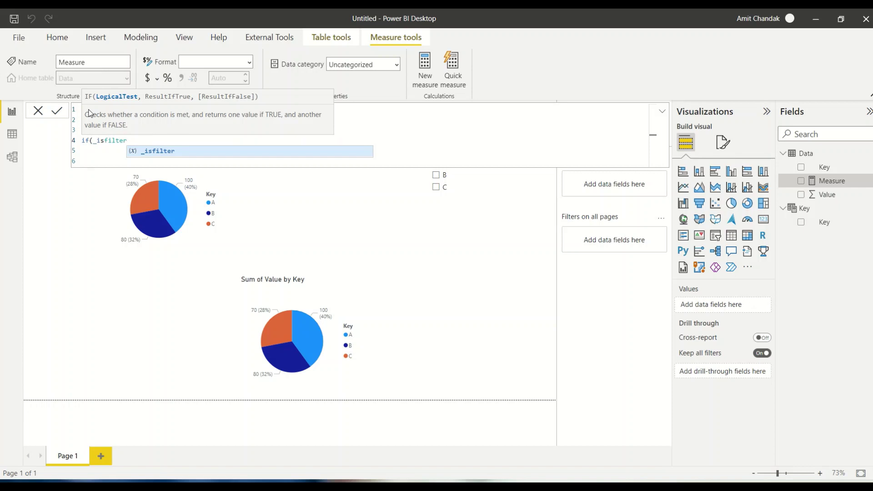
type(", ")
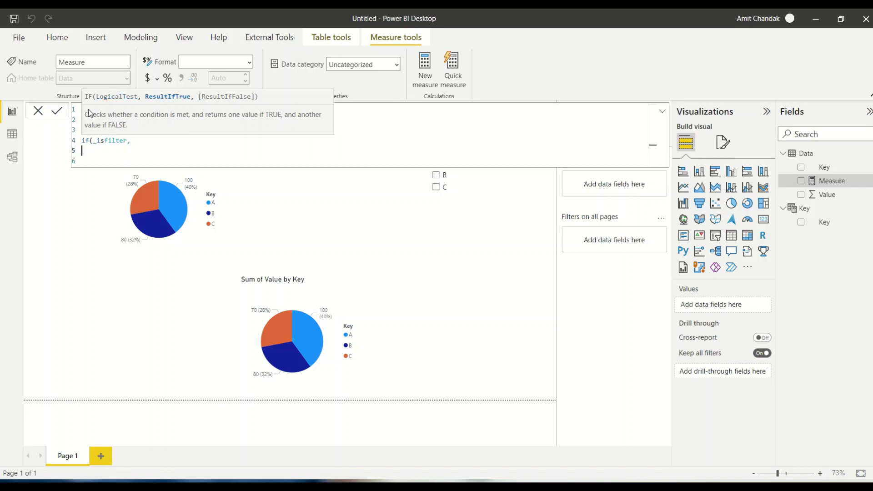
- Begin the IF's true result on a new line with CALCULATE, using sum(Data[Value]) as its expression
type("cla")
key("BackSpace")
key("BackSpace")
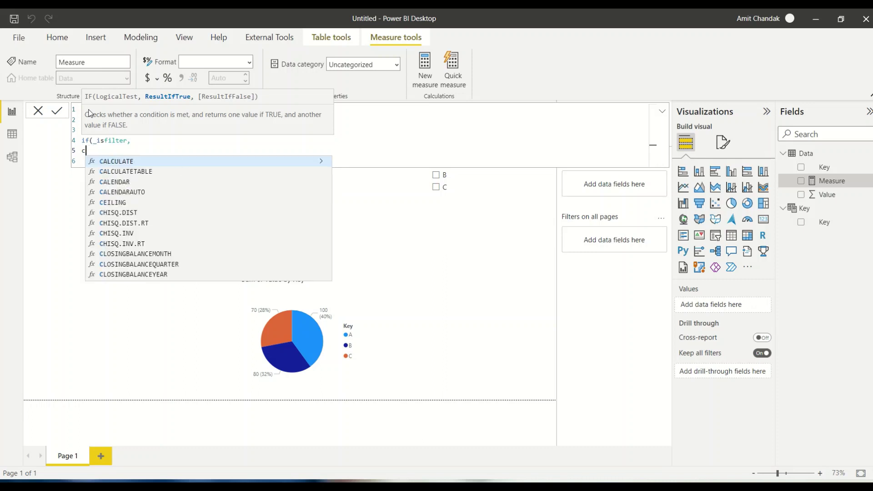
type("a")
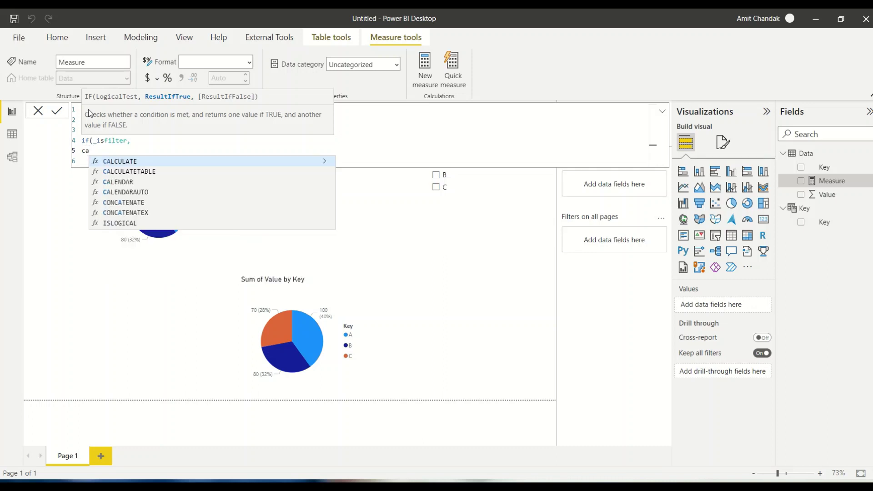
key("Tab")
type("sum")
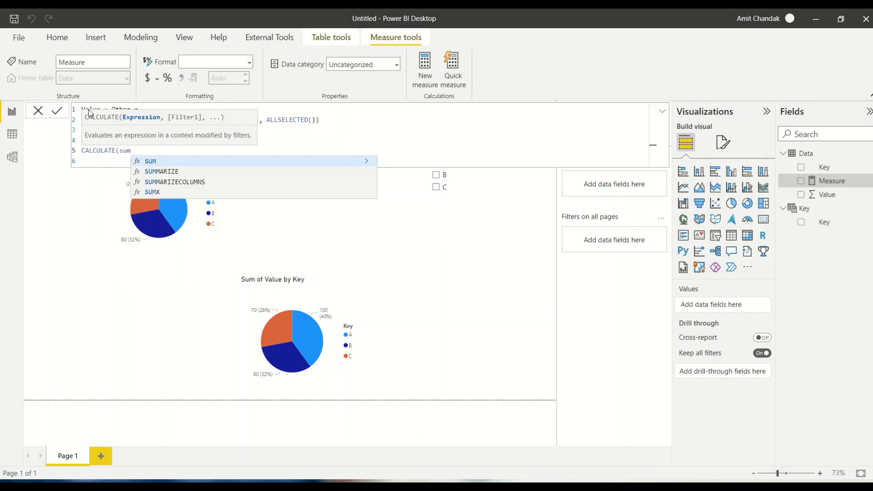
type("(")
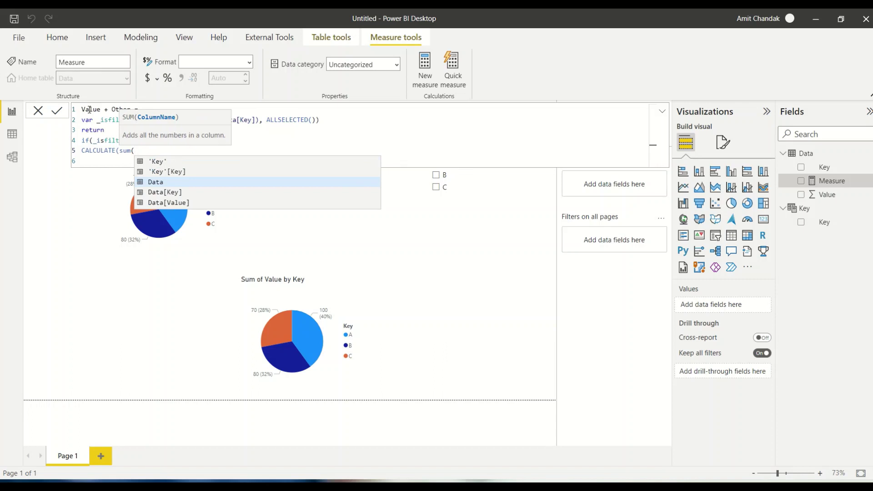
key("Down")
key("Down")
key("Tab")
type(")")
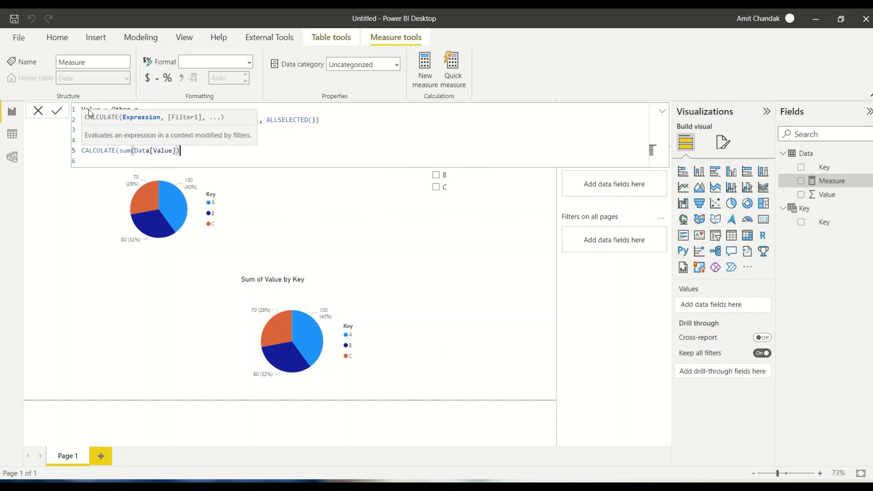
- Add all(Data) as the CALCULATE filter, close the function and follow it with a minus sign
type(", all(")
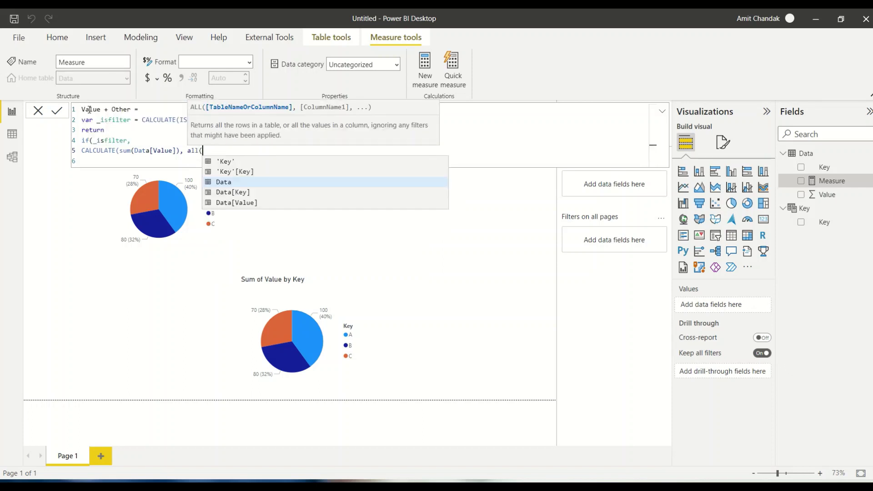
type("Data),")
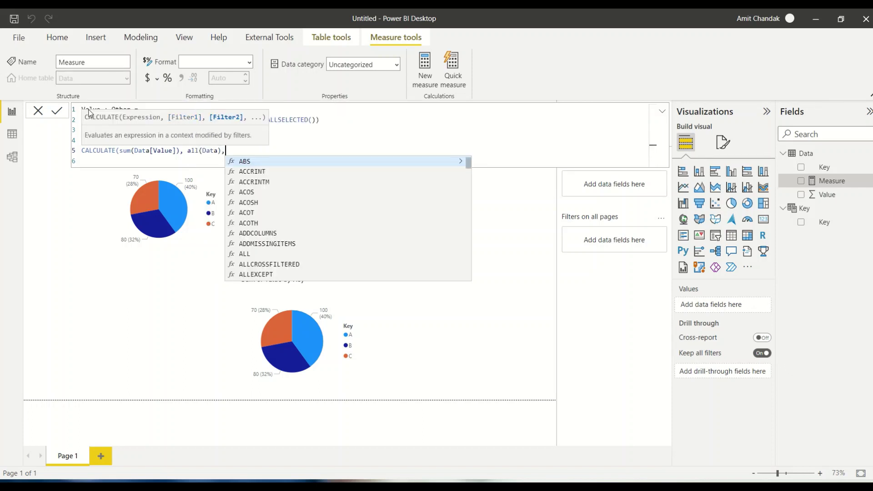
key("BackSpace")
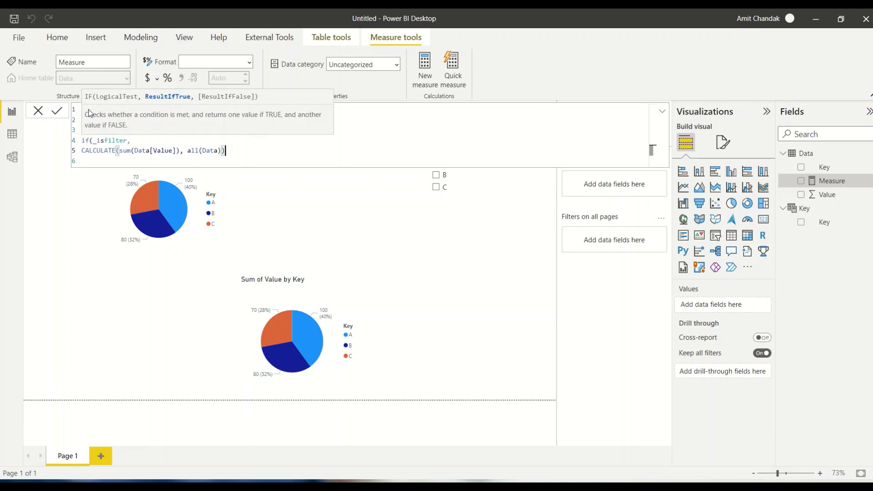
type(") -")
- Subtract a copy of the CALCULATE expression, replacing its all filter with ALLSELECTED(Data)
left_click_drag(226, 151, 80, 150)
key("ctrl+c")
left_click(260, 152)
key("ctrl+v")
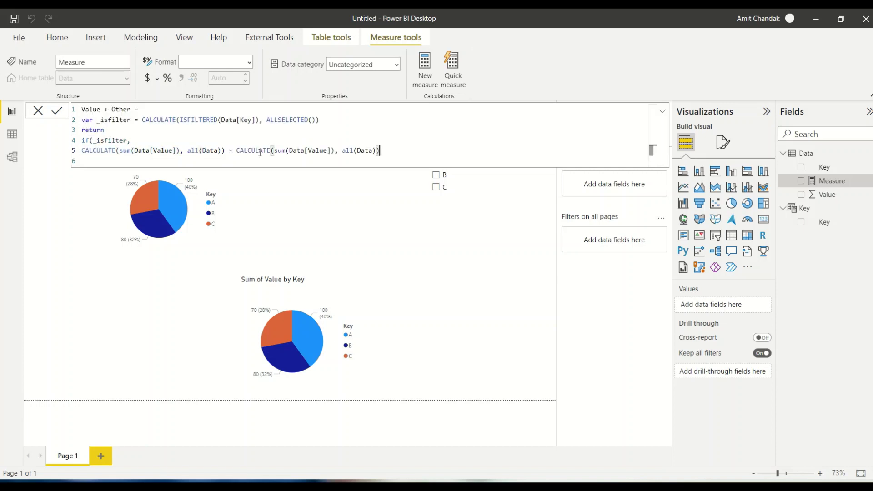
left_click(355, 150)
type("sele")
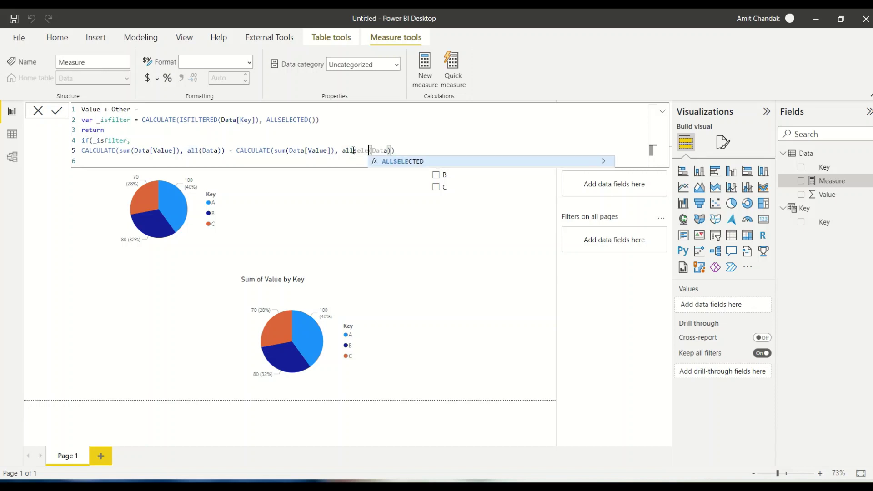
key("Tab")
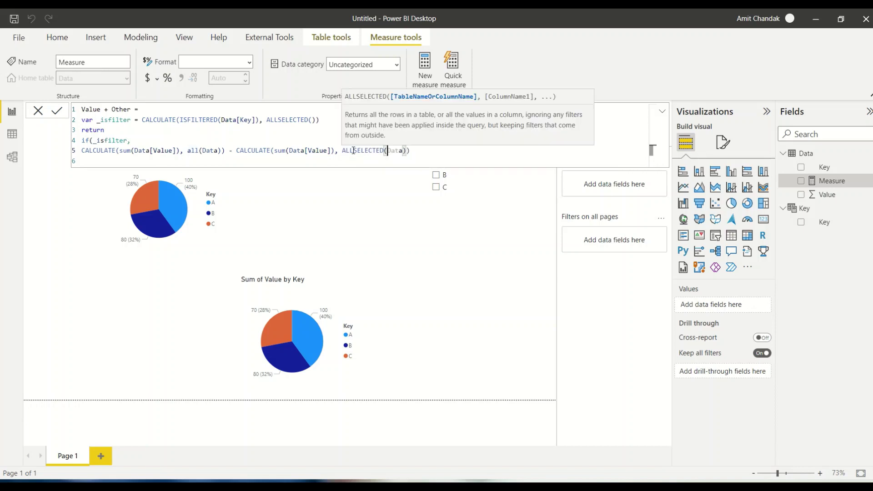
left_click(418, 152)
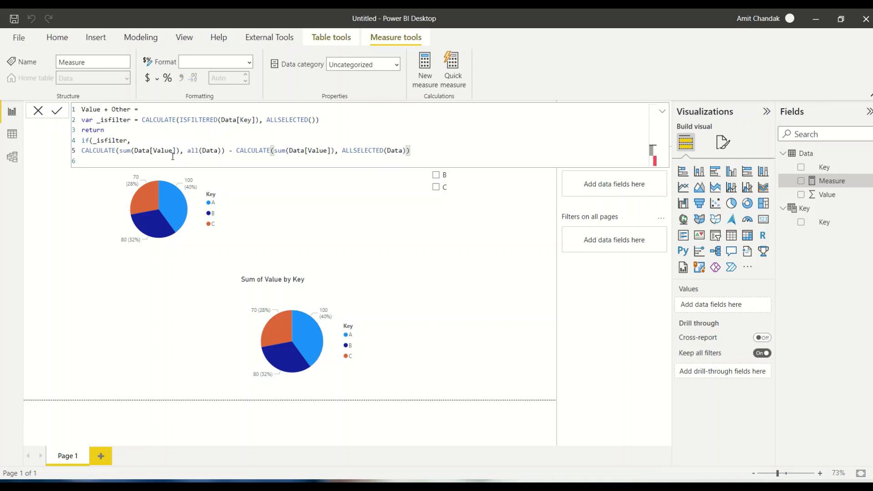
- Begin a nested IF in front of the CALCULATE subtraction, with max('Key'[Key] opening its logical test
left_click(83, 151)
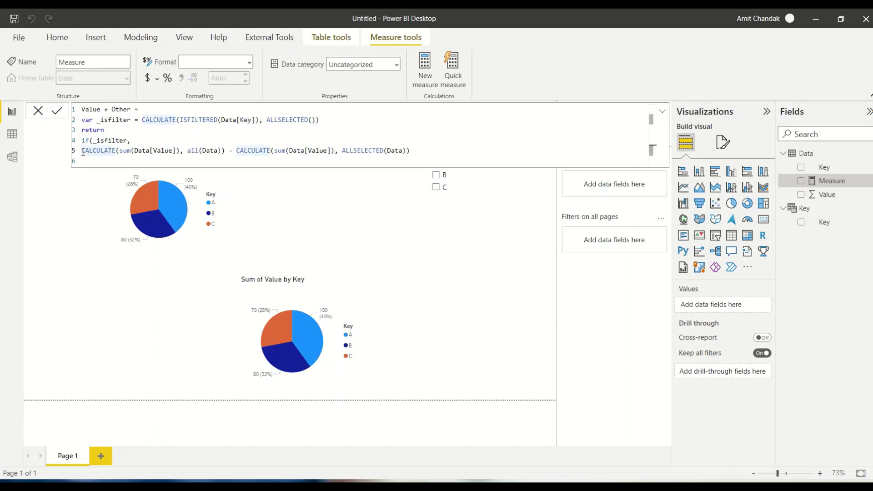
type("if(")
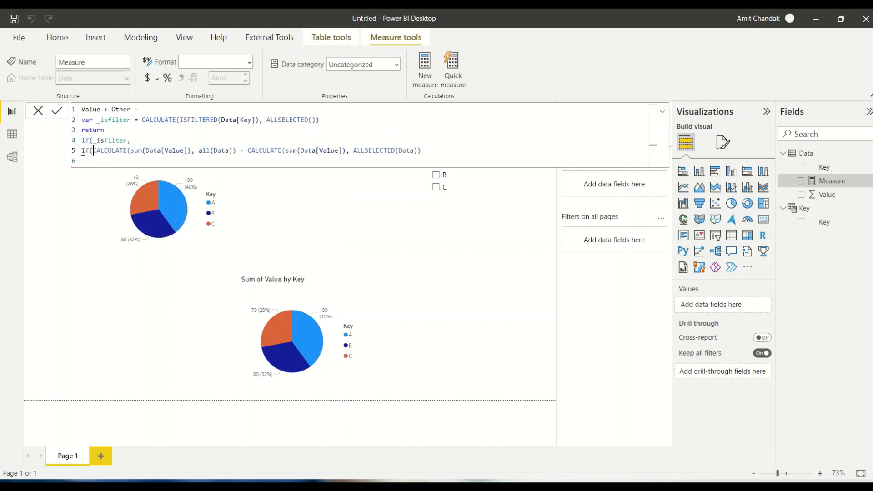
type("max( ")
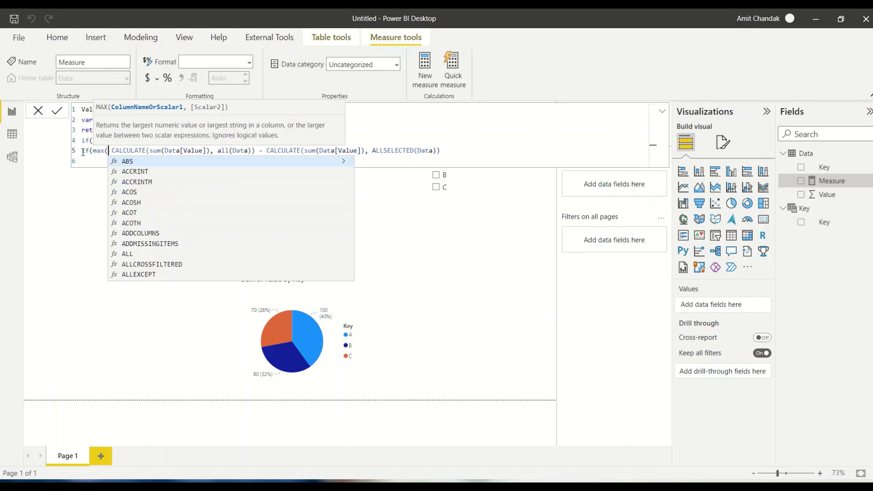
type("Ke")
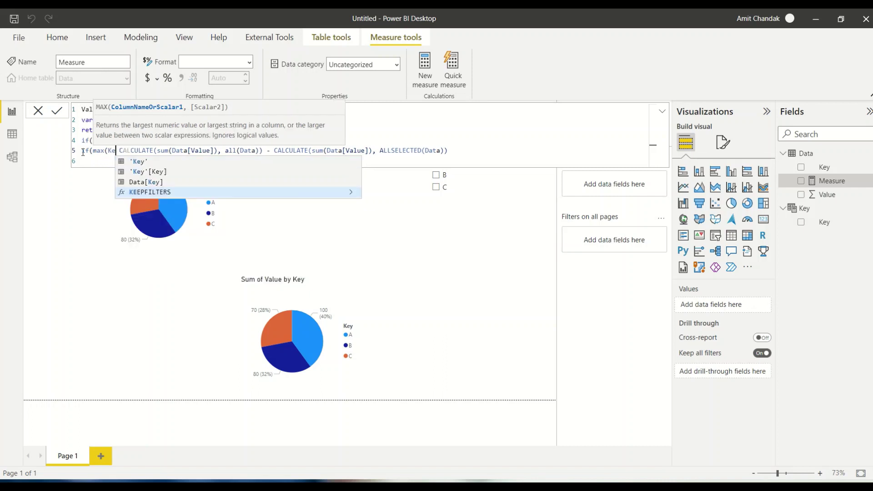
key("Up")
key("Up")
key("Tab")
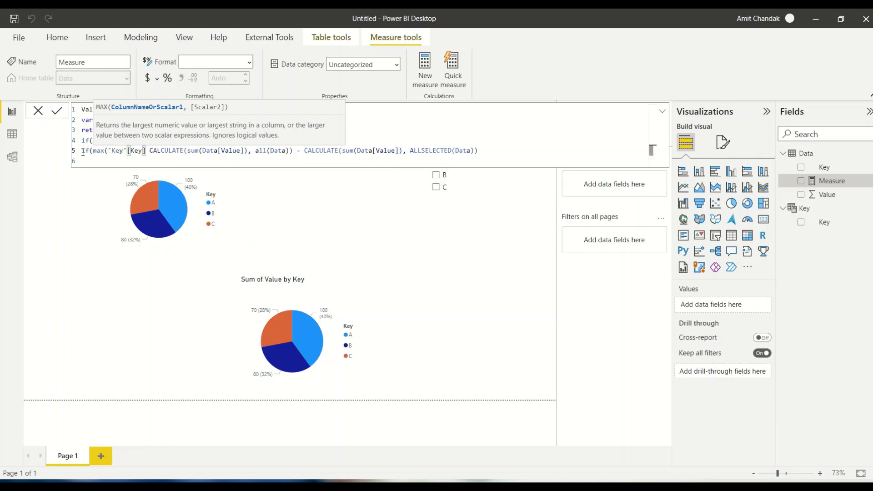
- Complete the nested IF's test by comparing the maximum key with "Other", and separate it from the subtraction with a comma
type(") ==")
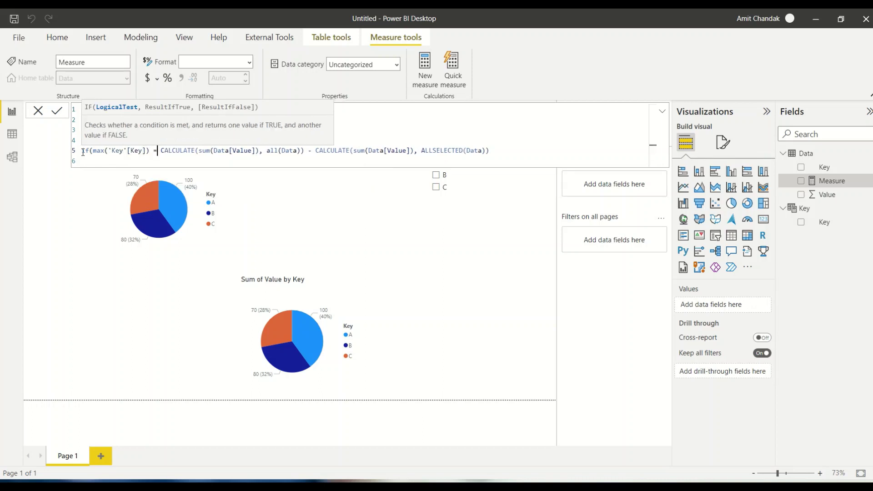
key("BackSpace")
type("\"0")
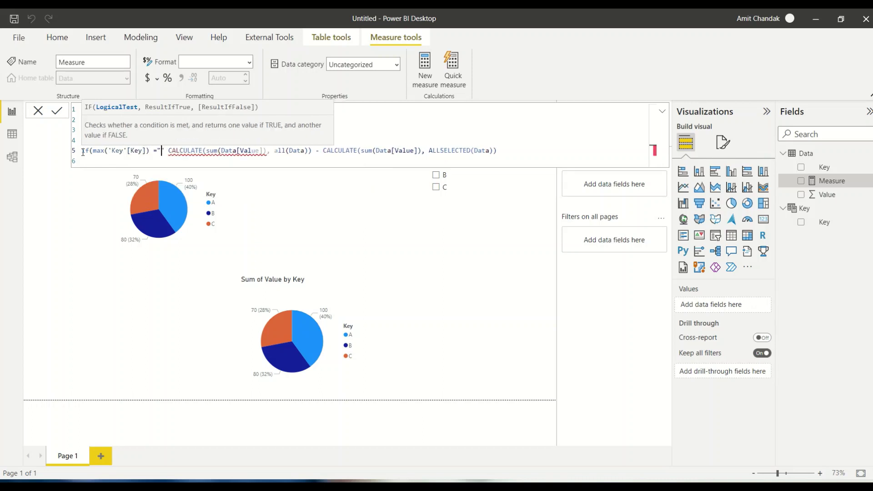
type("thers")
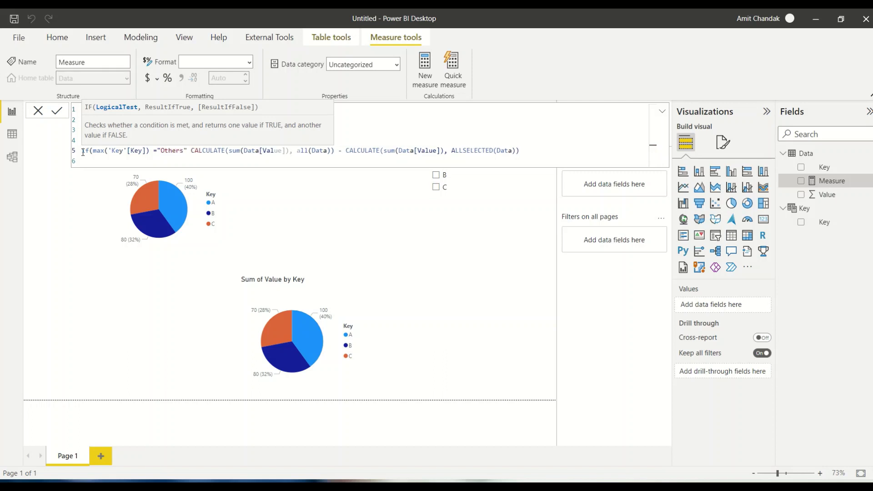
key("BackSpace")
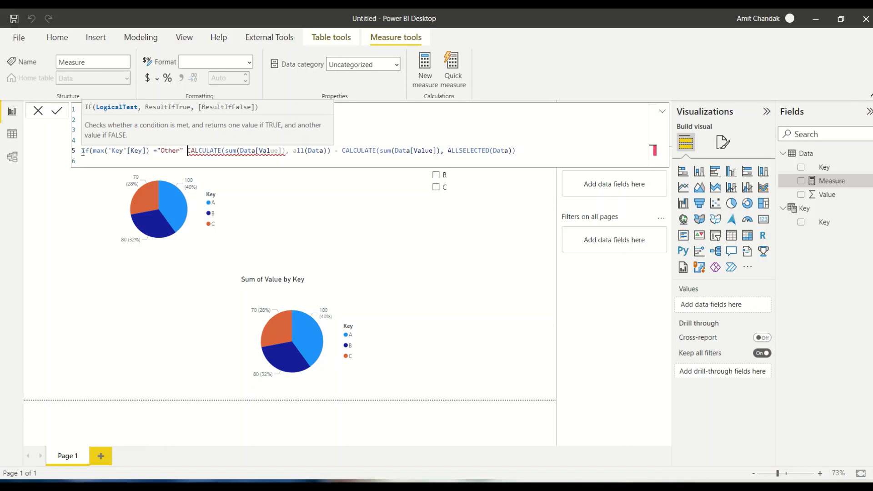
key("Right")
key("Right")
type(",")
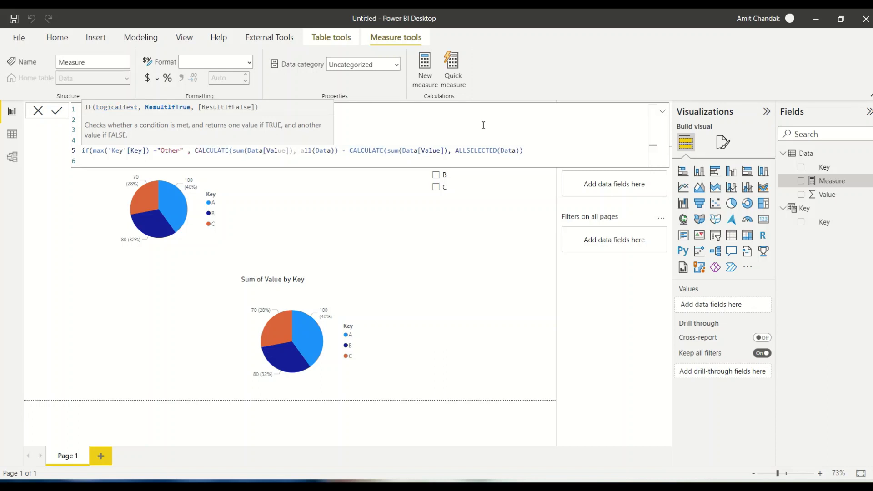
- Add sum(Data[Value]) as the nested IF's false result and close the nested IF
left_click(537, 154)
type(", s")
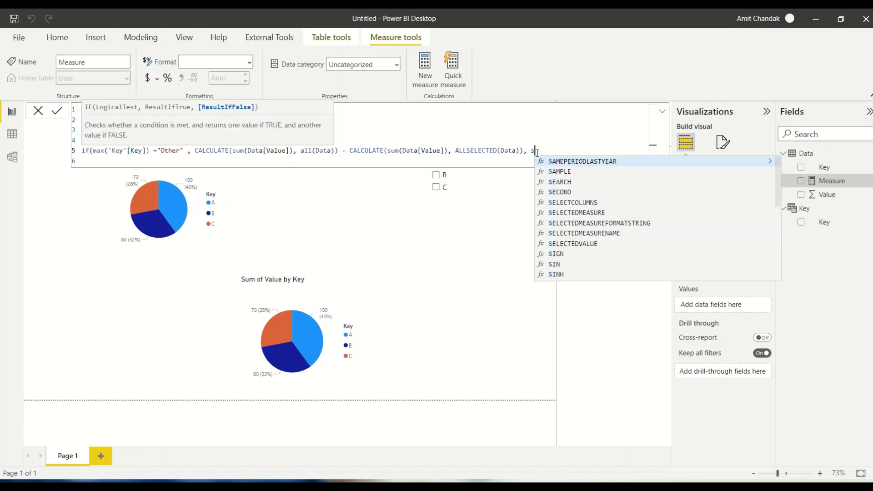
type("um(")
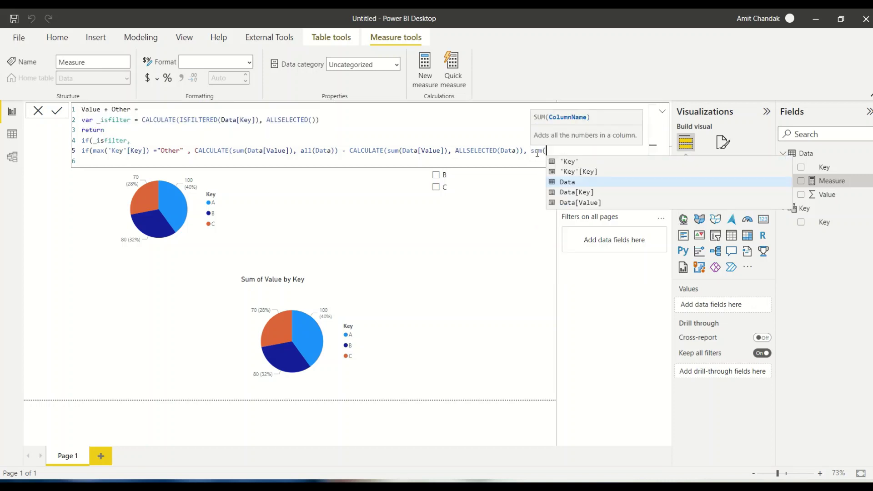
left_click(578, 203)
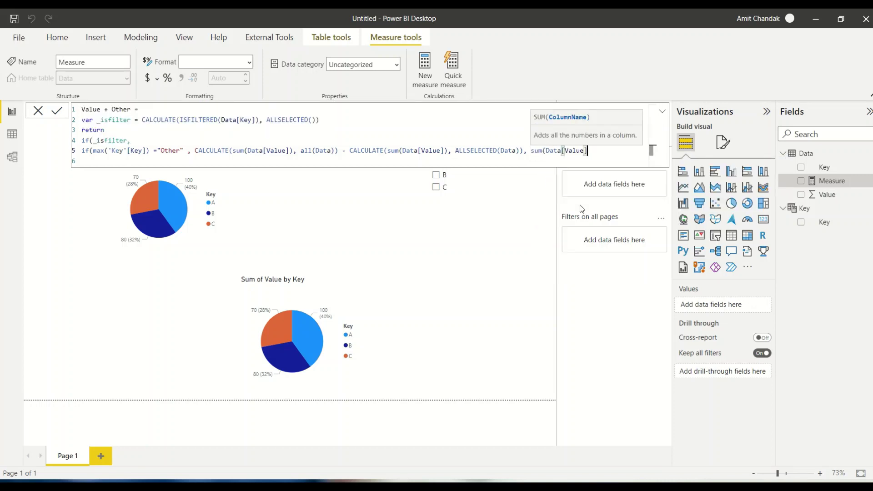
type(")")
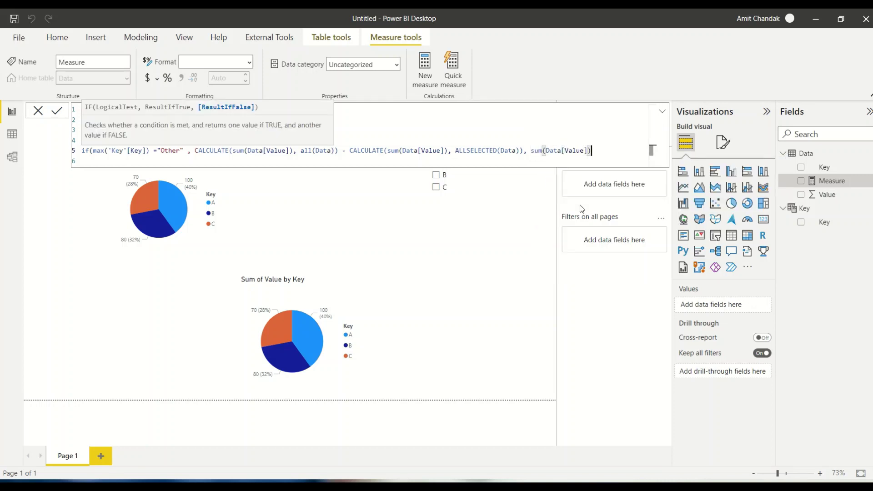
type(")")
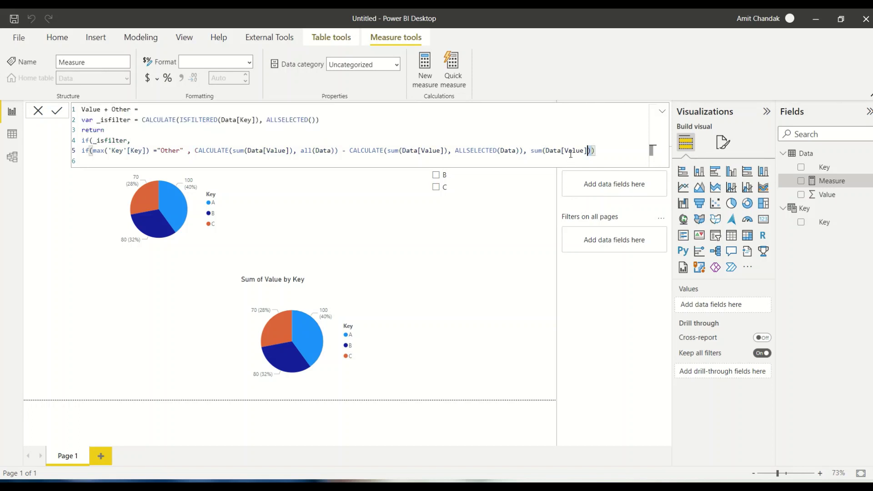
- Add a copy of sum(Data[Value]) on line 6 as the outer IF's false result, with the separating comma, and commit the measure
left_click(531, 151, "shift")
key("ctrl+c")
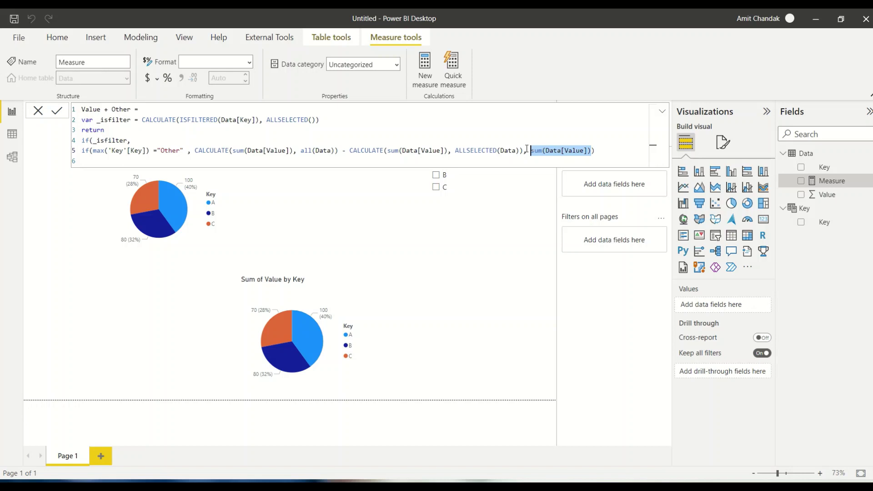
left_click(213, 162)
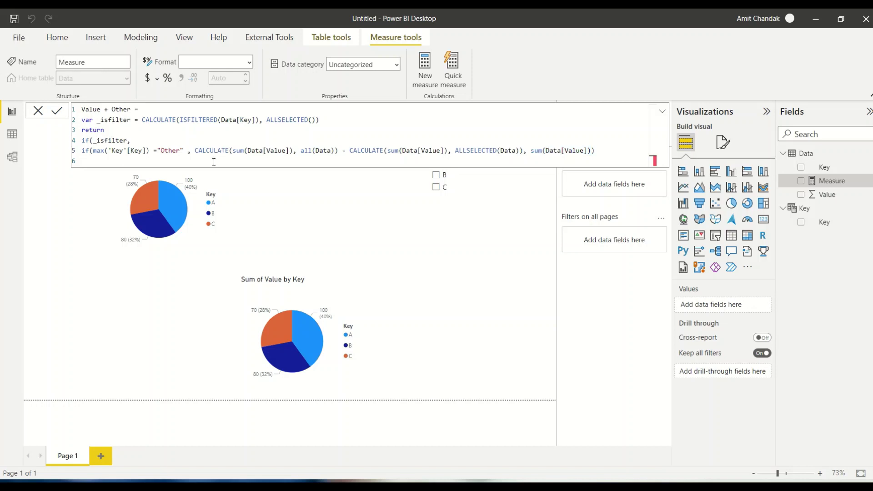
key("ctrl+v")
type(")")
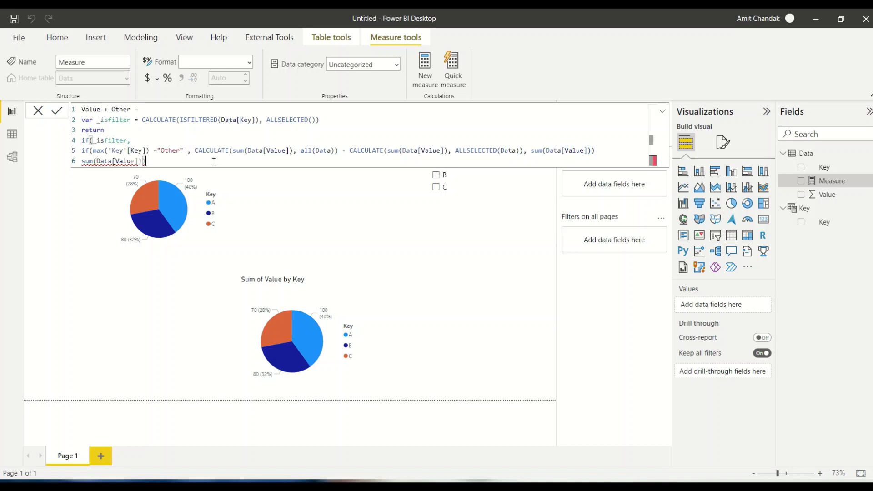
left_click(592, 152)
type(")")
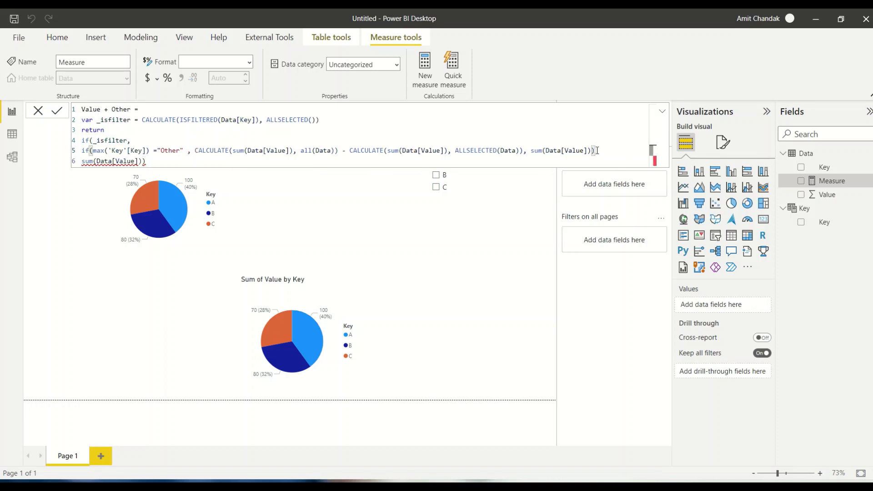
type(",")
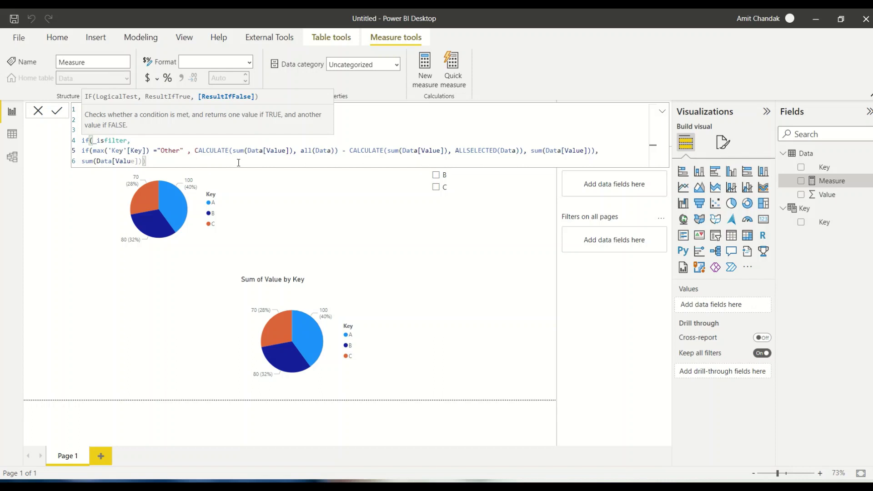
key("Return")
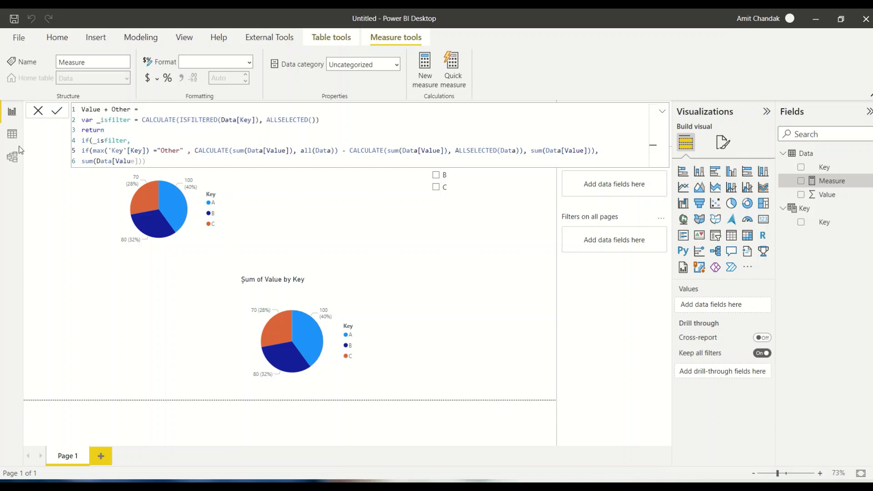
- Check the extra row's label in the Key table formula and correct the Value + Other measure's comparison text to "Others"
left_click(17, 140)
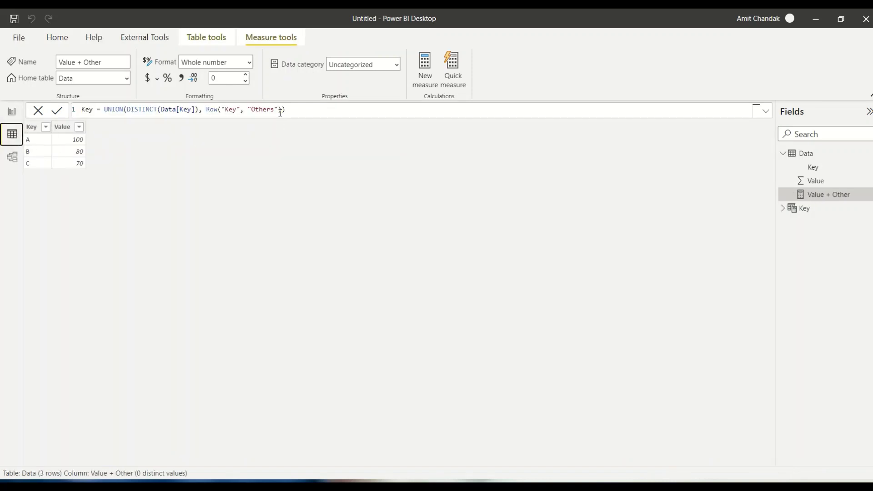
left_click(264, 109)
double_click(264, 110)
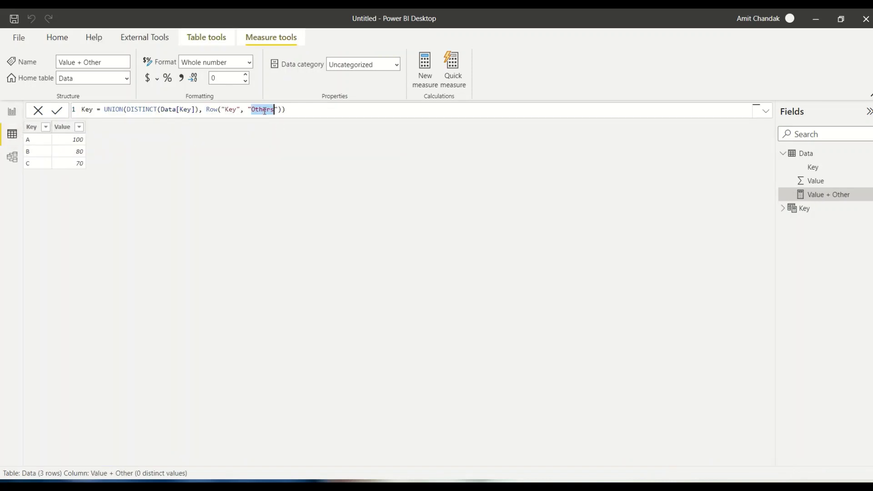
left_click(13, 112)
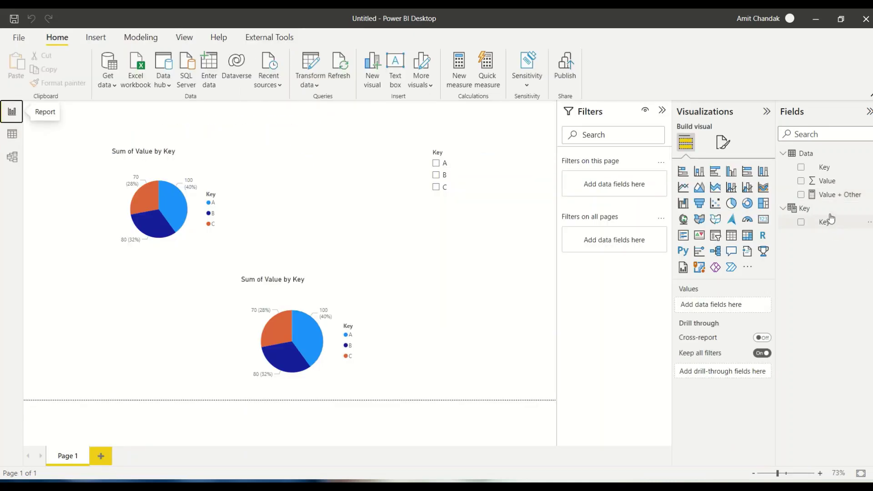
left_click(837, 195)
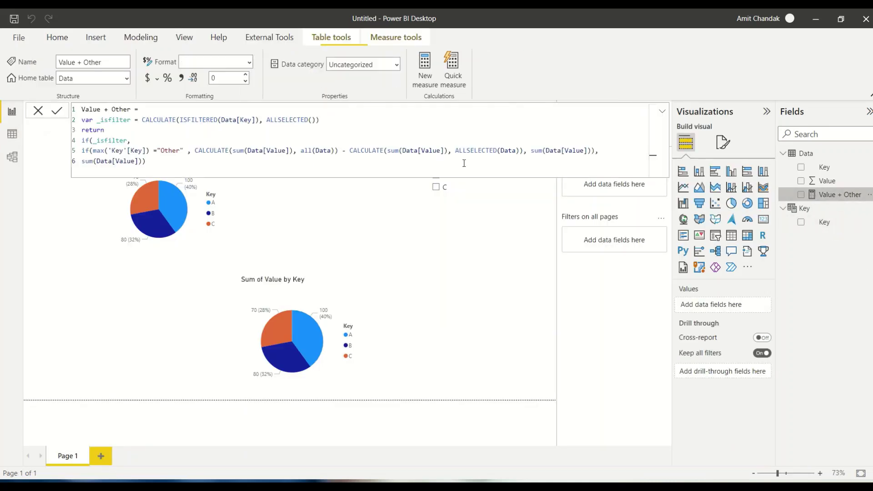
left_click(180, 151)
type("s")
key("Down")
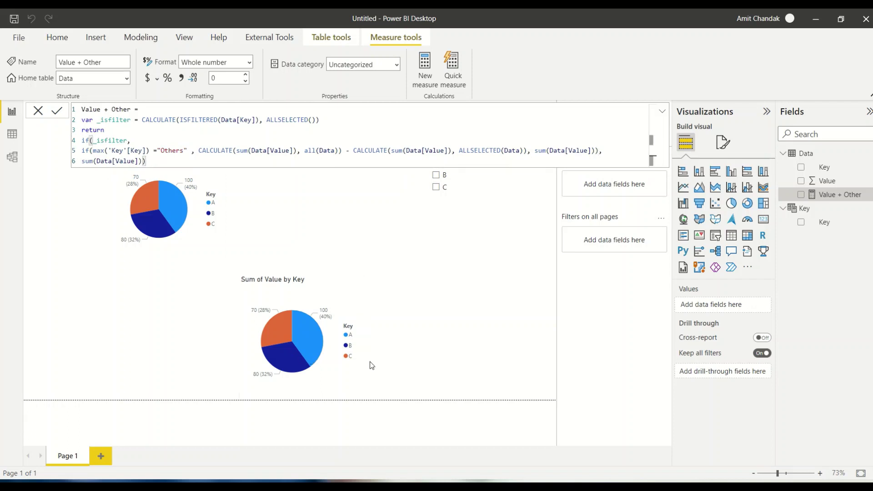
- Replace Sum of Value with the Value + Other measure as the values of the lower pie chart
left_click(351, 388)
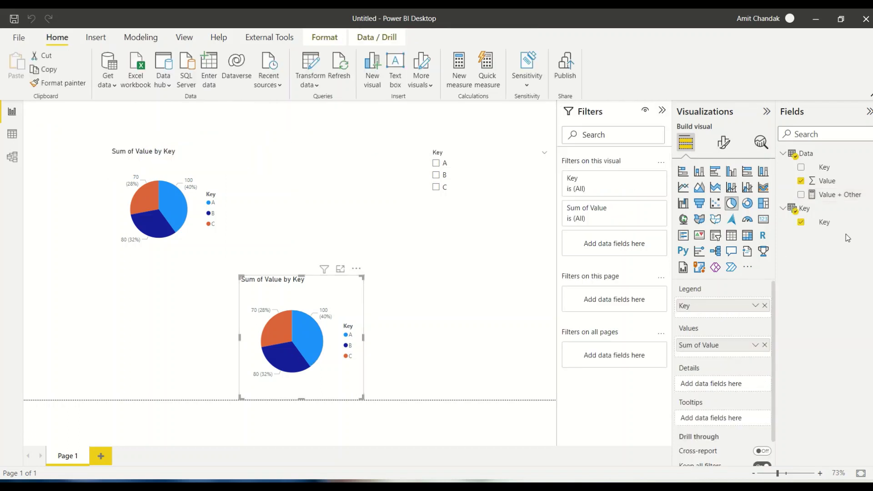
left_click_drag(831, 194, 764, 355)
left_click(765, 359)
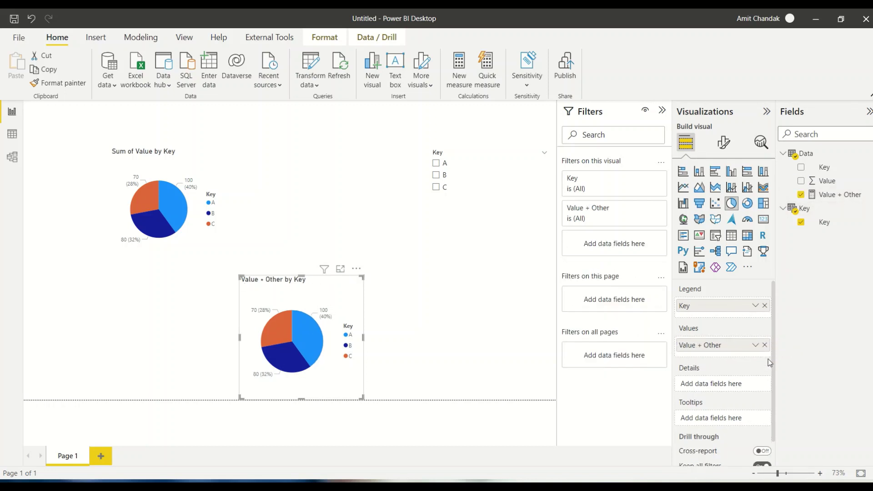
- Test the Key slicer with C, B, A, then C and B together, and check the Others slice in the Value + Other chart
left_click(436, 187)
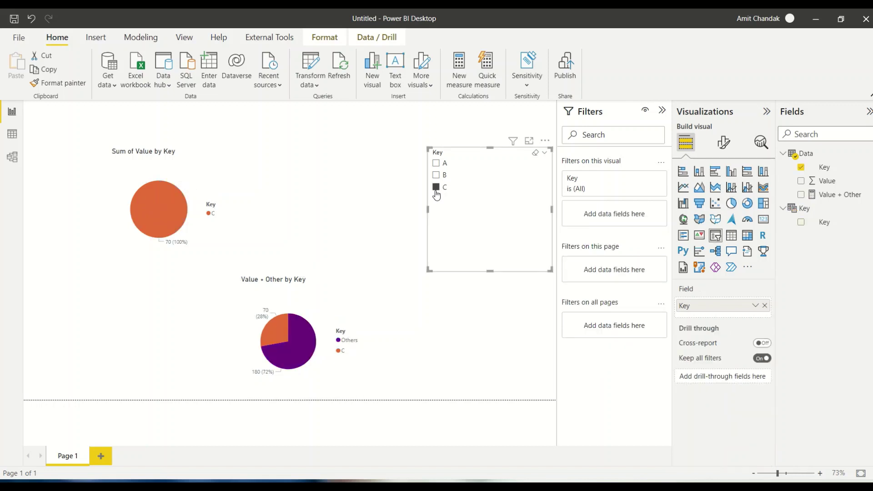
left_click(435, 177)
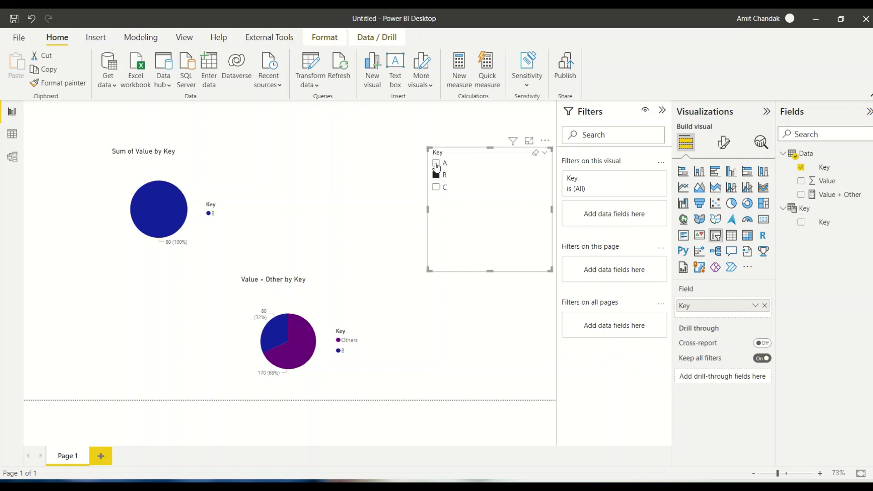
left_click(436, 164)
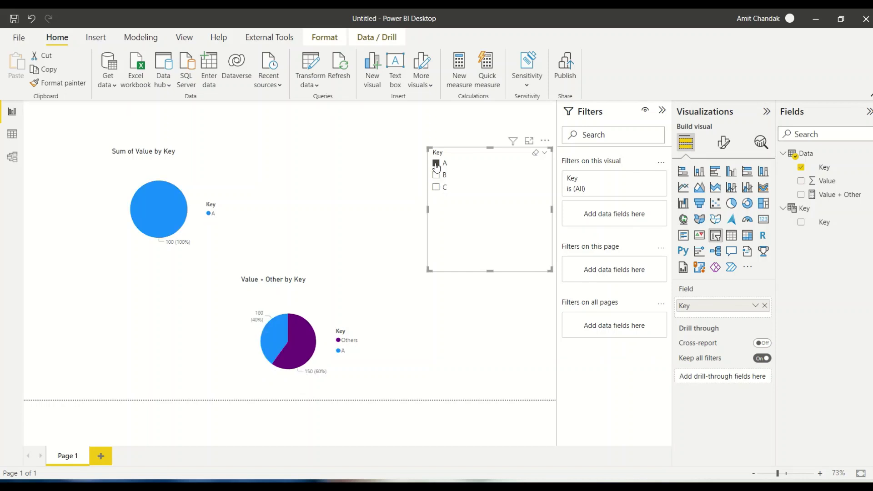
left_click(435, 188)
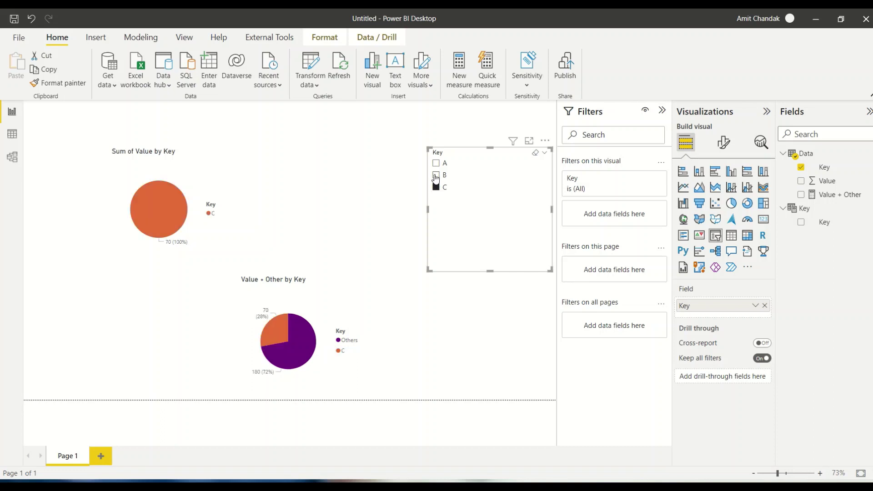
left_click(436, 175, "ctrl")
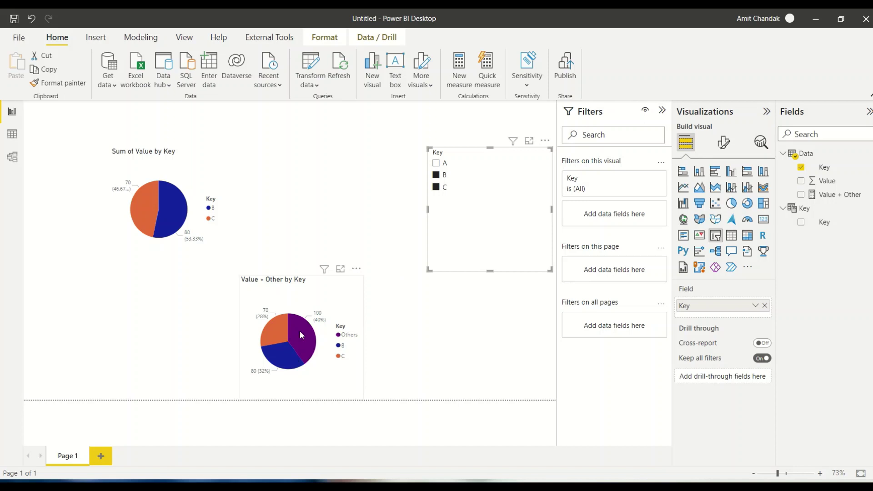
mouse_move(302, 335)
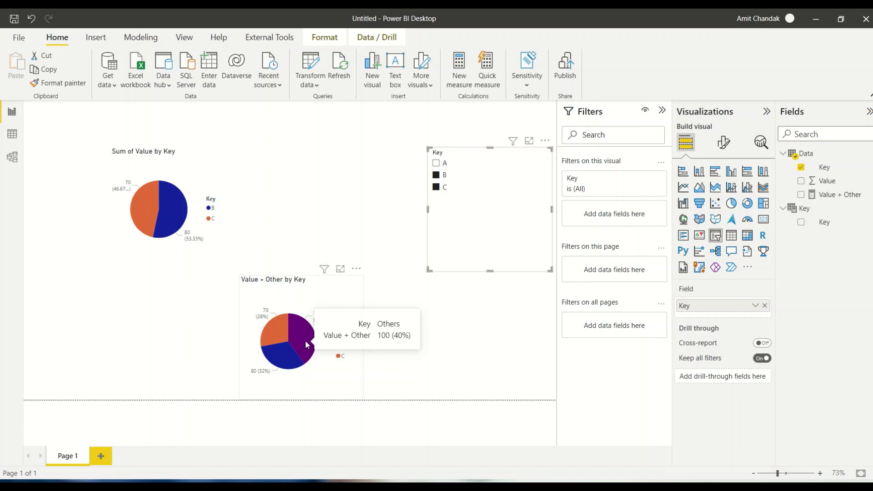
left_click(146, 313)
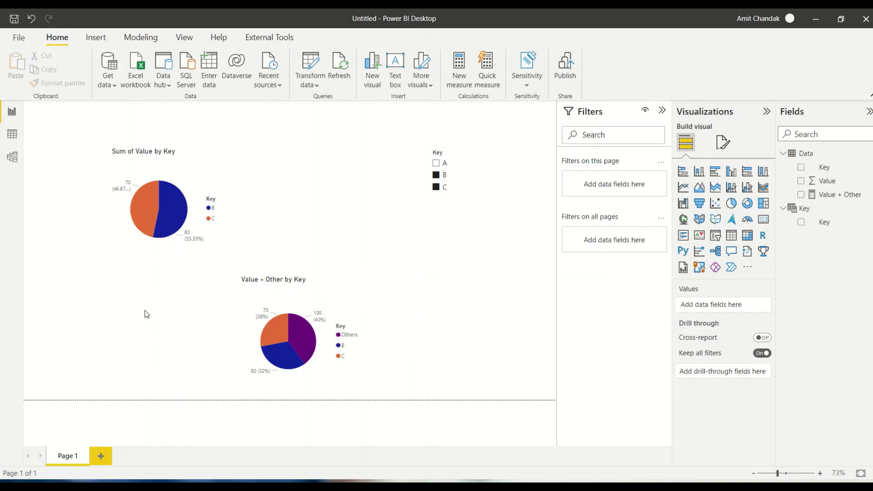
- Create a calculated table with the formula Dim = DISTINCT(Data[Key])
left_click(14, 159)
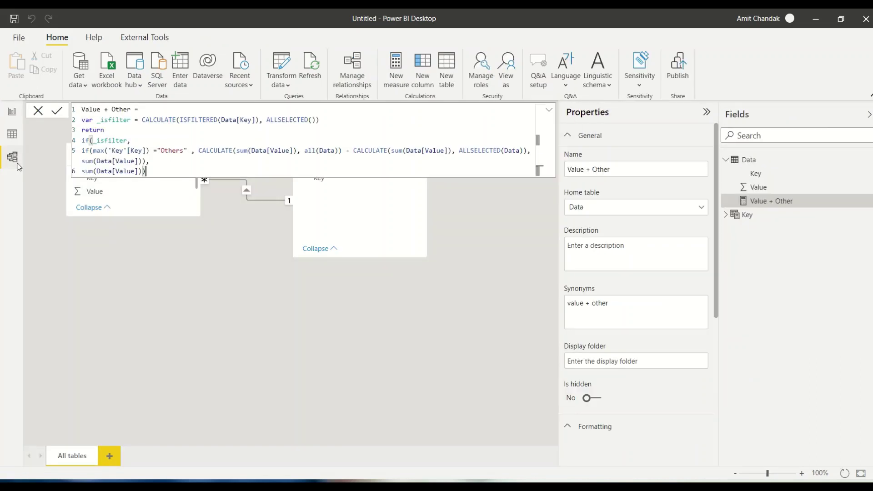
left_click(12, 134)
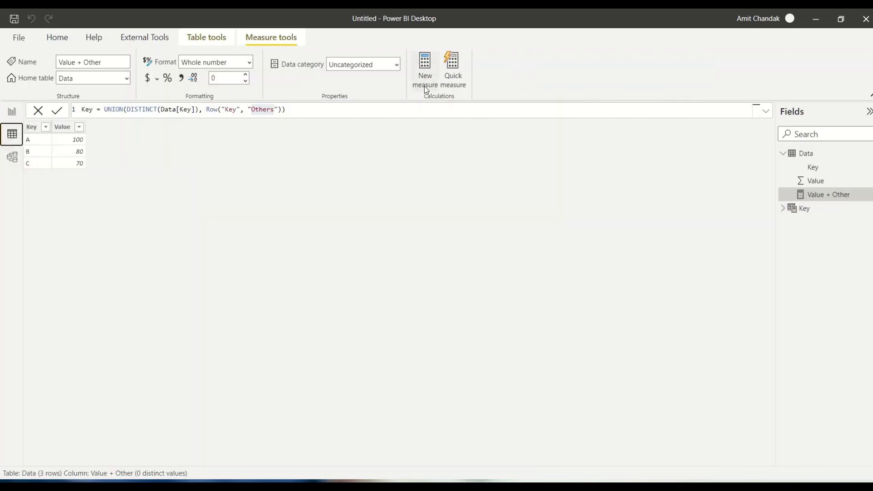
left_click(812, 154)
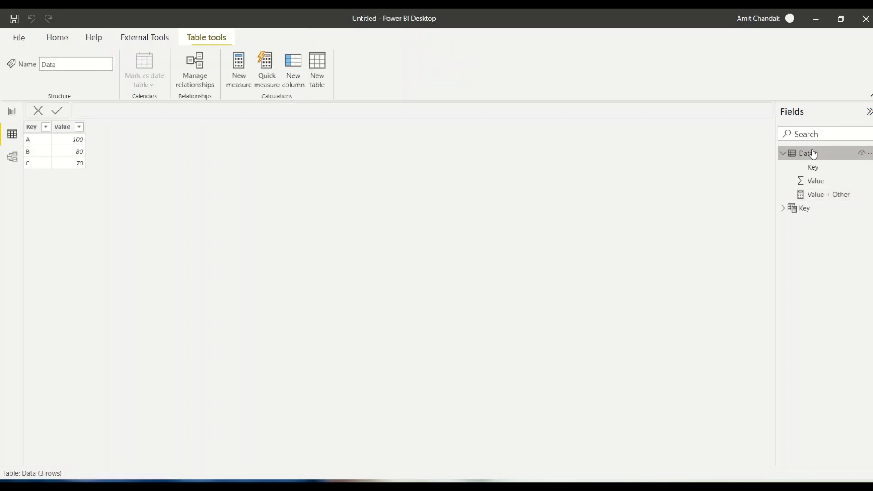
left_click(312, 87)
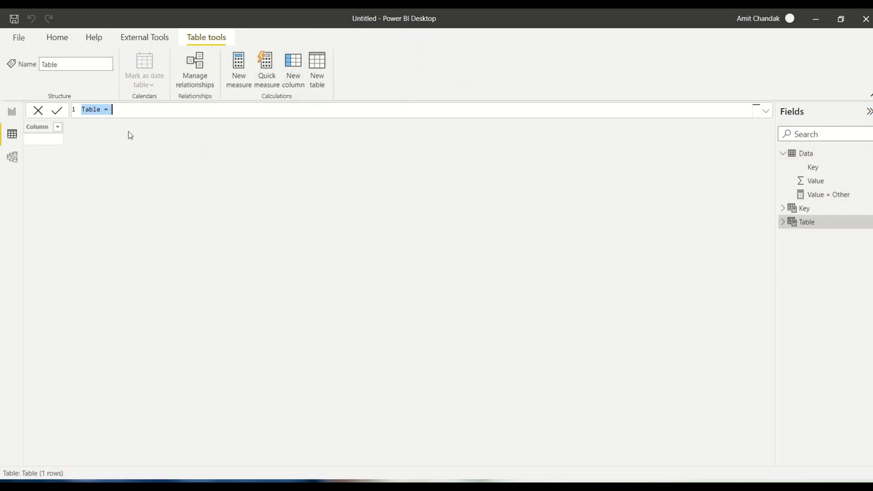
left_click(97, 110)
double_click(94, 110)
type("Dim = DISTINCT(")
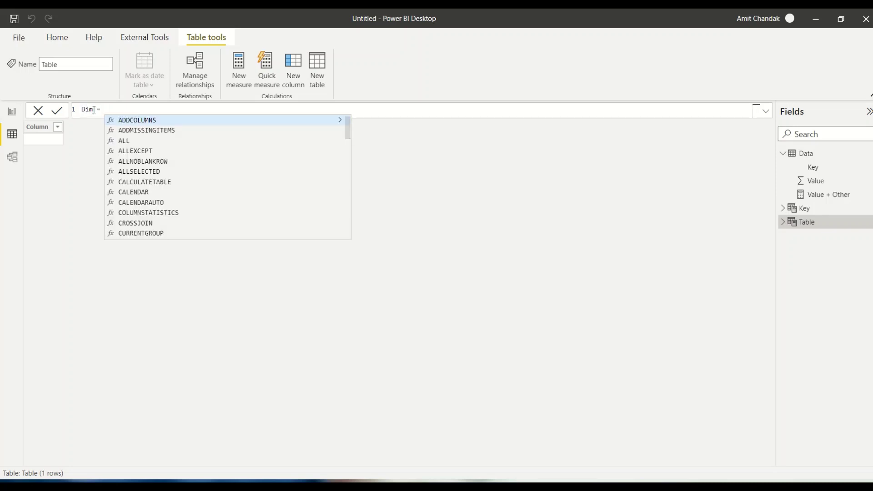
type("ke")
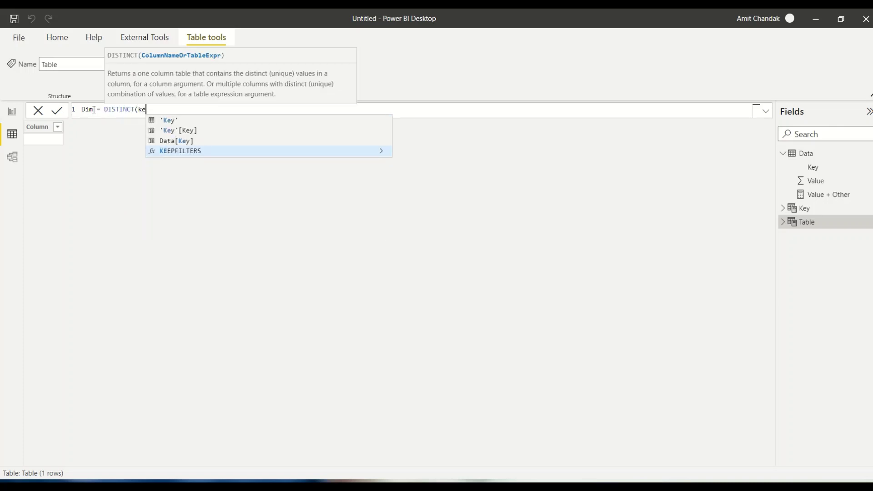
key("Up")
key("Tab")
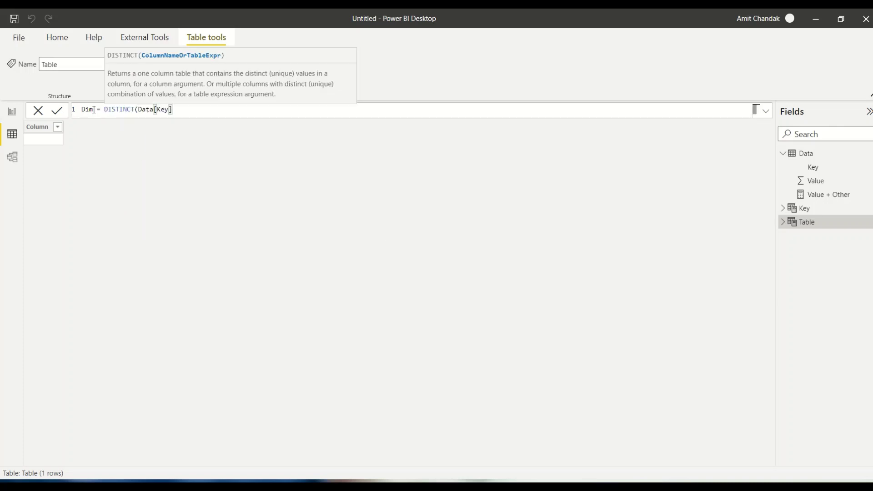
type(")")
key("Return")
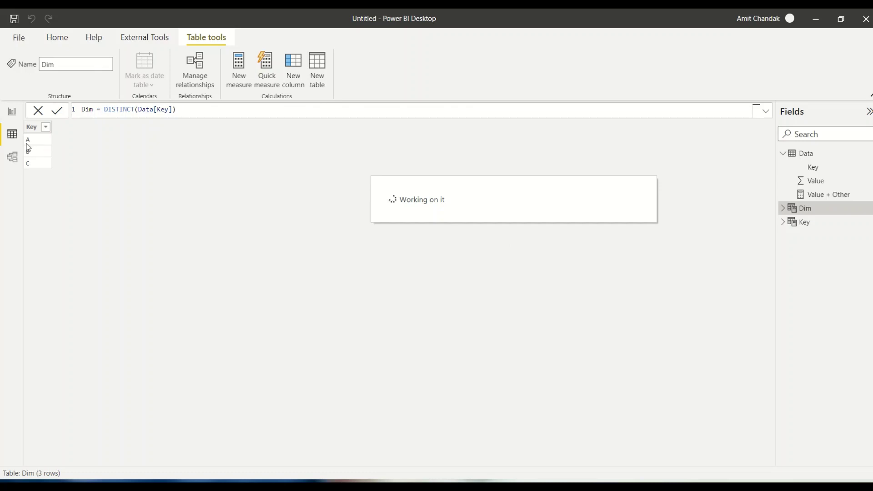
- Place the Dim table below Data and Key in the model and relate Data's Key column to Dim's Key column
left_click(12, 156)
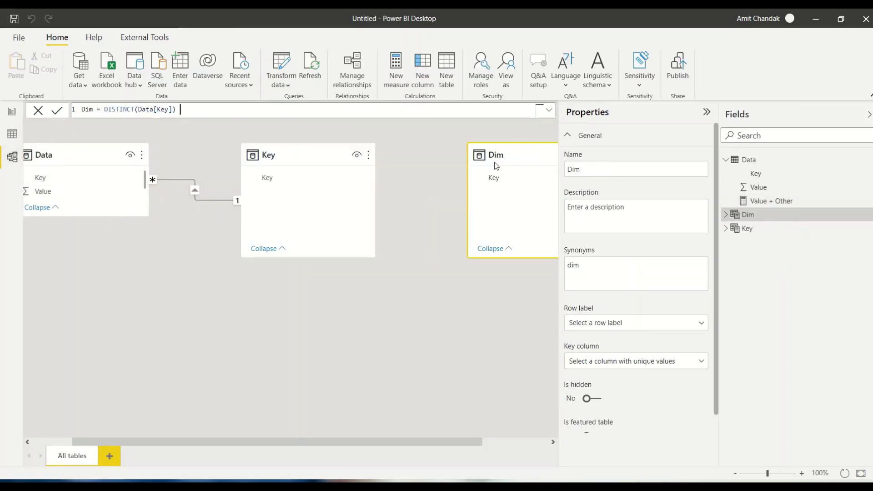
left_click_drag(511, 152, 216, 301)
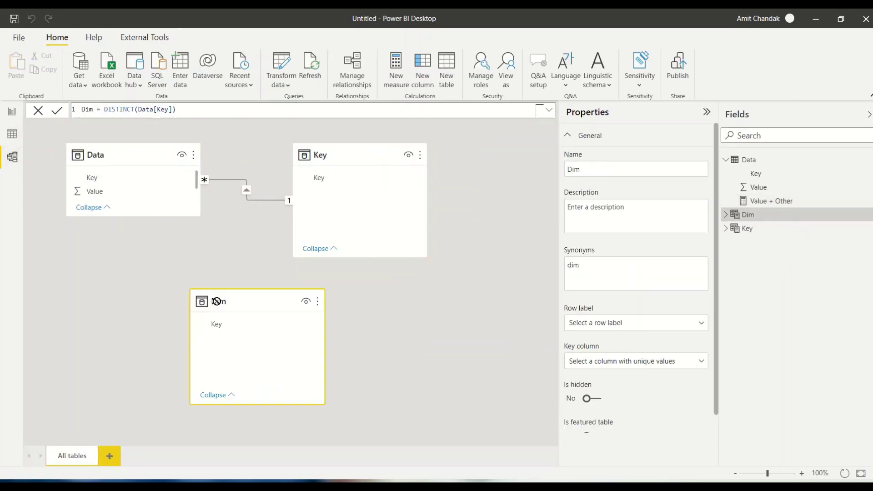
left_click_drag(107, 180, 224, 322)
left_click(226, 322)
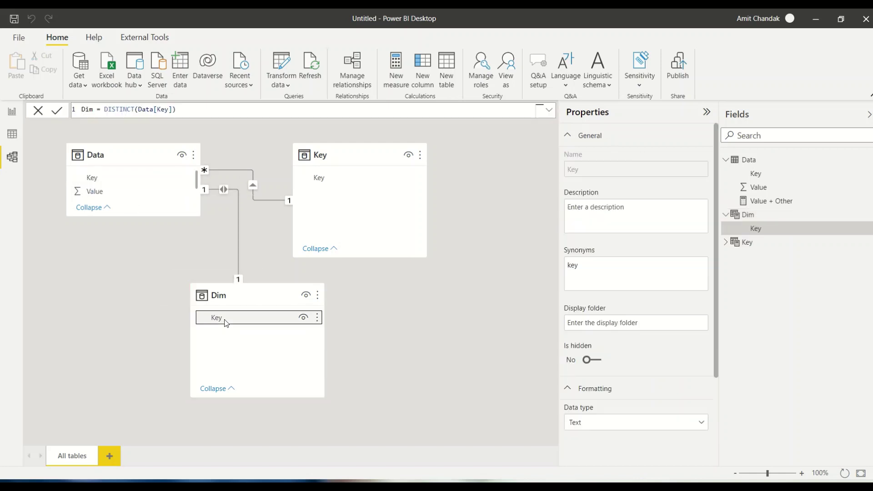
- Set the Data–Dim relationship to Many to one (*:1) cardinality with Single cross filter direction
double_click(241, 267)
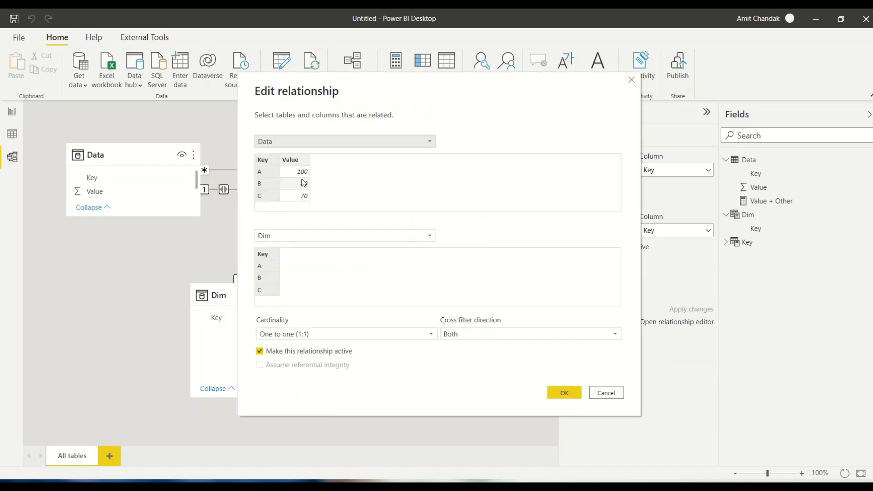
left_click(279, 334)
left_click(277, 346)
left_click(459, 334)
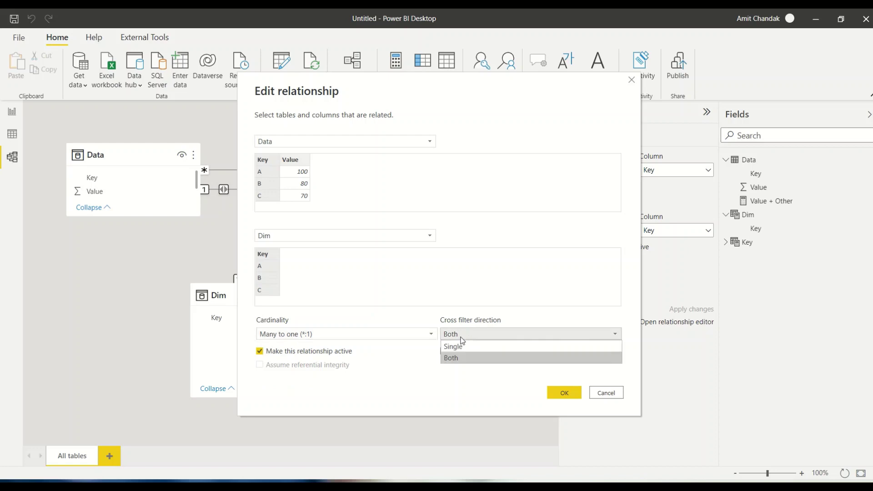
left_click(461, 345)
left_click(563, 391)
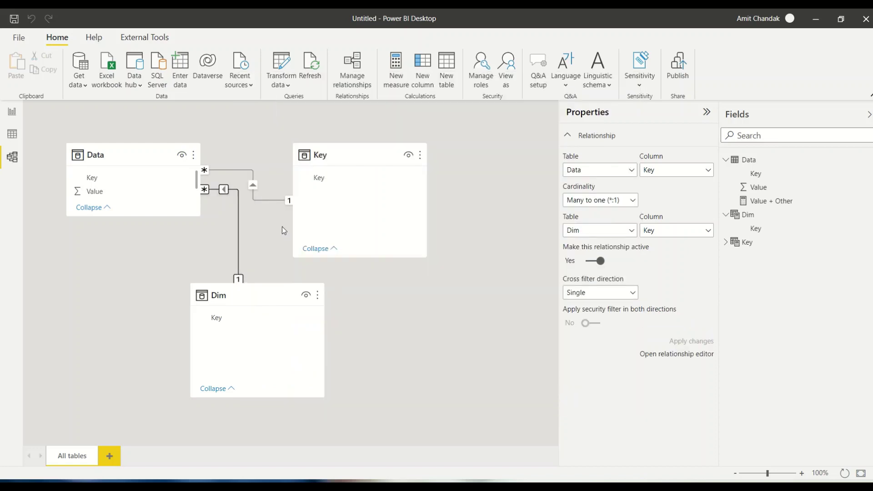
- Delete the relationship between the Data and Key tables
right_click(265, 199)
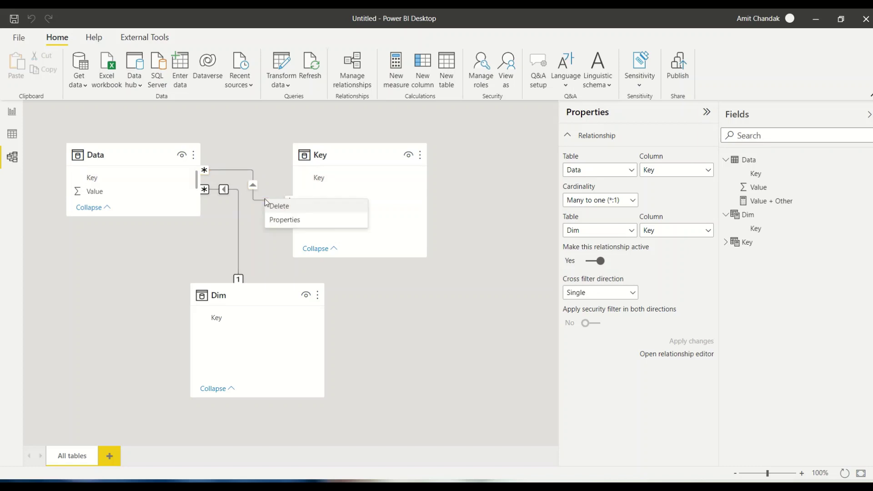
left_click(278, 207)
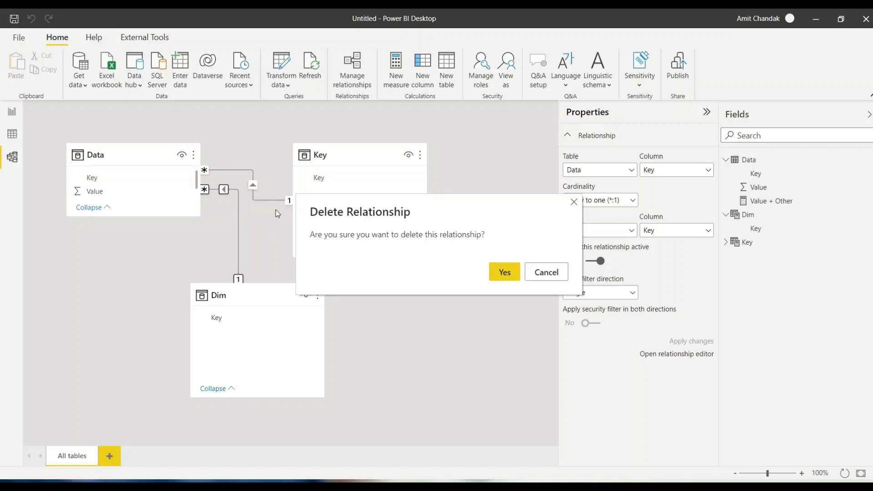
left_click(504, 272)
- Relate the Key table's Key column to Dim's Key column with One to many (1:*) cardinality and Single cross filter direction
left_click_drag(332, 177, 240, 318)
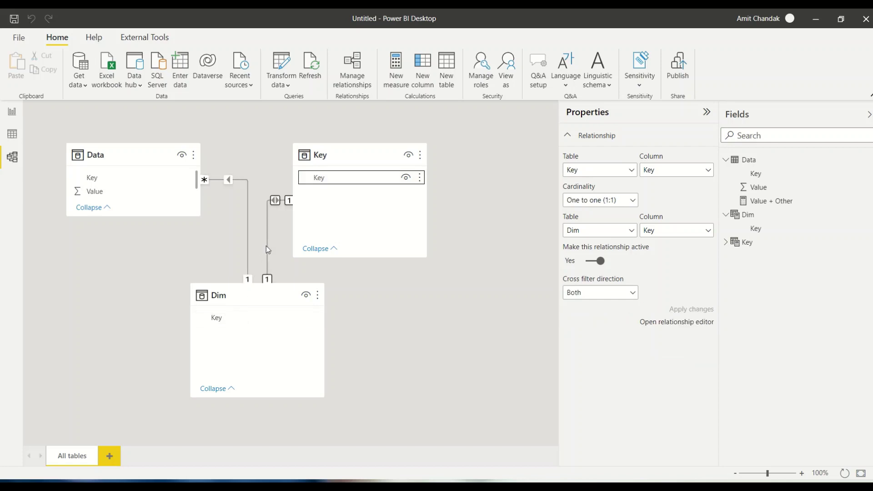
double_click(266, 248)
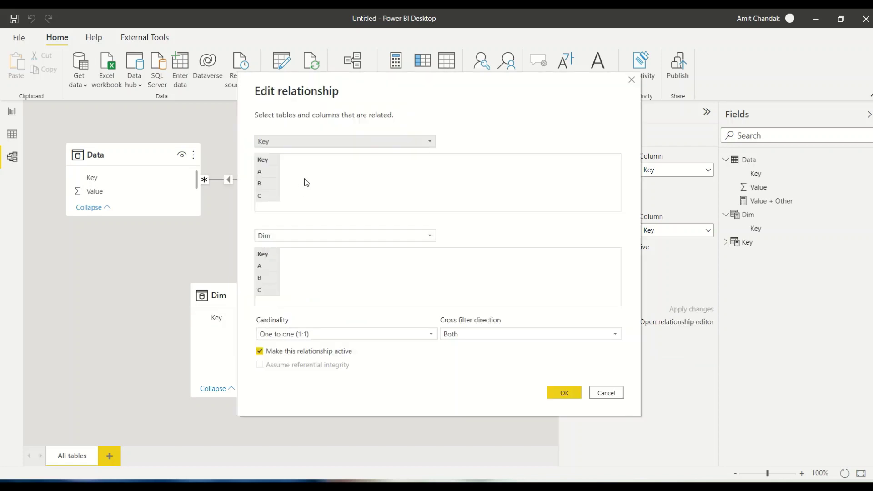
left_click(285, 235)
left_click(285, 235)
left_click(282, 334)
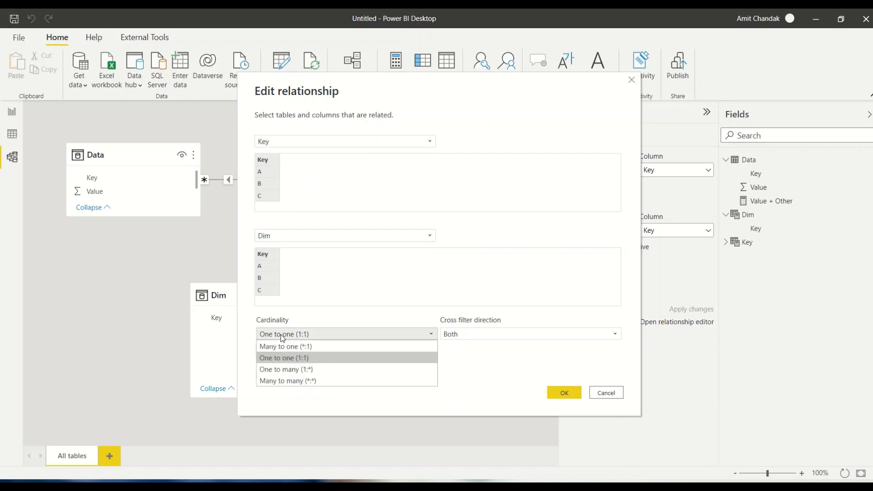
left_click(280, 369)
left_click(452, 334)
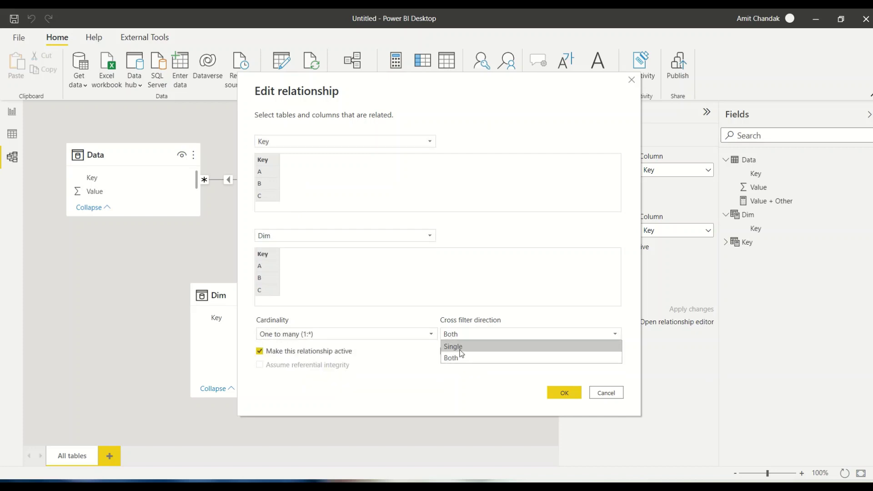
left_click(454, 347)
left_click(564, 393)
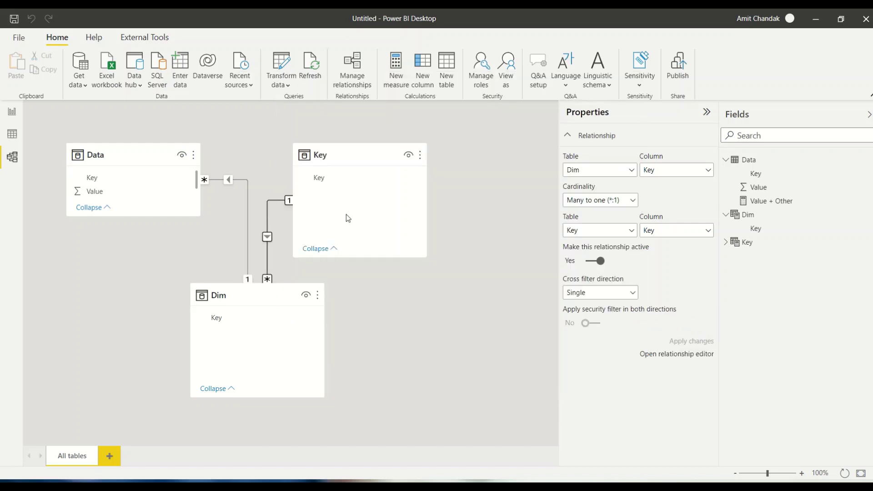
- Return to the report and check both pie charts with slicer selections C, B and C again
left_click(12, 111)
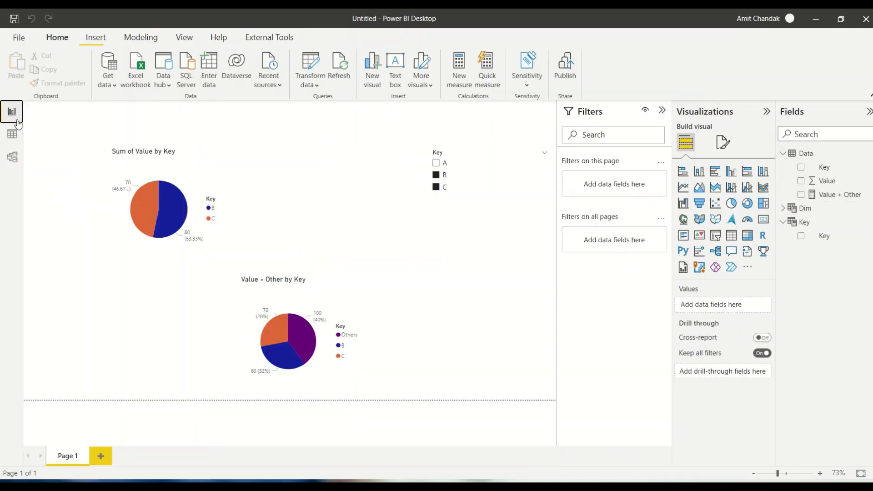
left_click(437, 187)
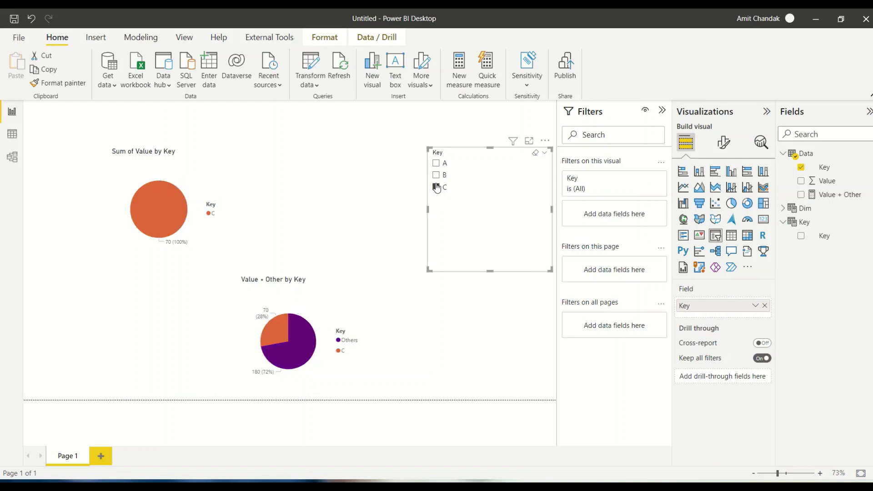
left_click(436, 175)
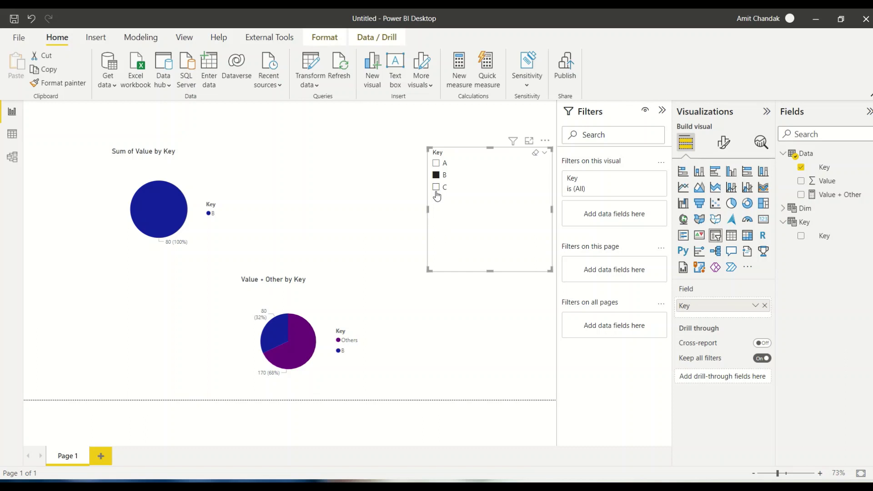
left_click(435, 188)
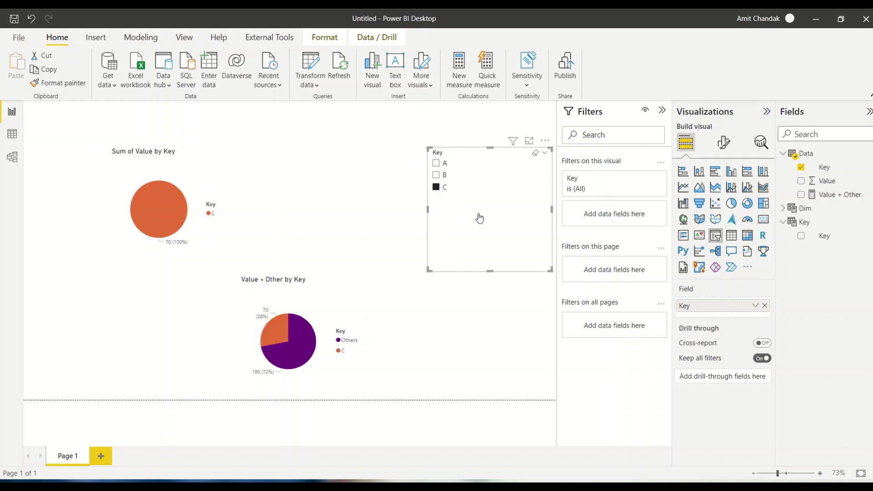
- Move the Key slicer higher on the page and shift the Value + Other pie chart to the left
left_click_drag(486, 220, 487, 186)
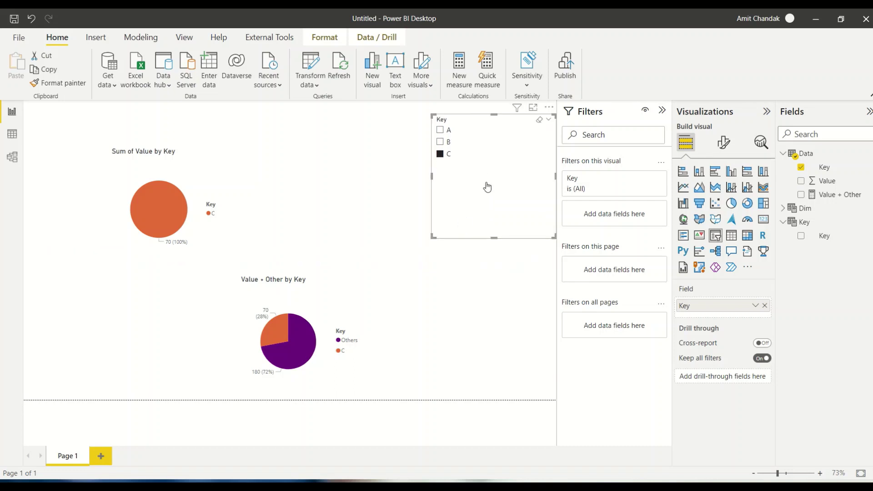
left_click(347, 362)
left_click_drag(347, 362, 283, 368)
- Duplicate Page 1 and select the Key slicer on the duplicated page
right_click(69, 456)
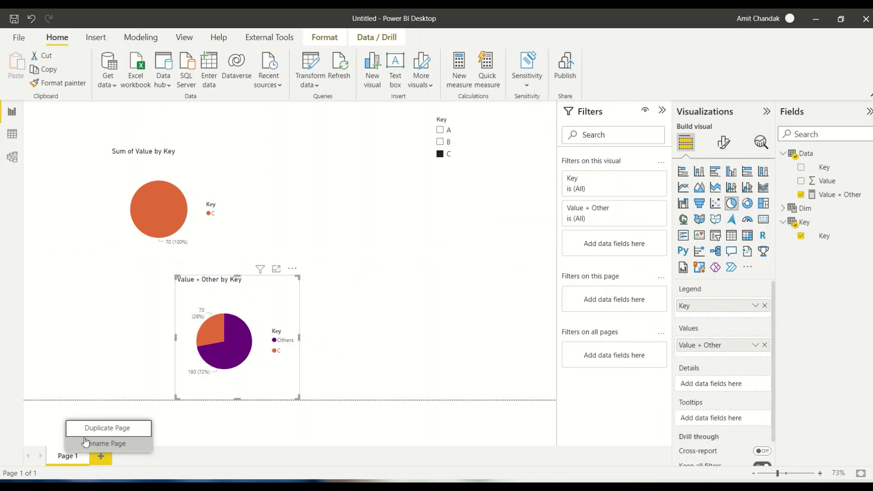
left_click(130, 412)
left_click(490, 191)
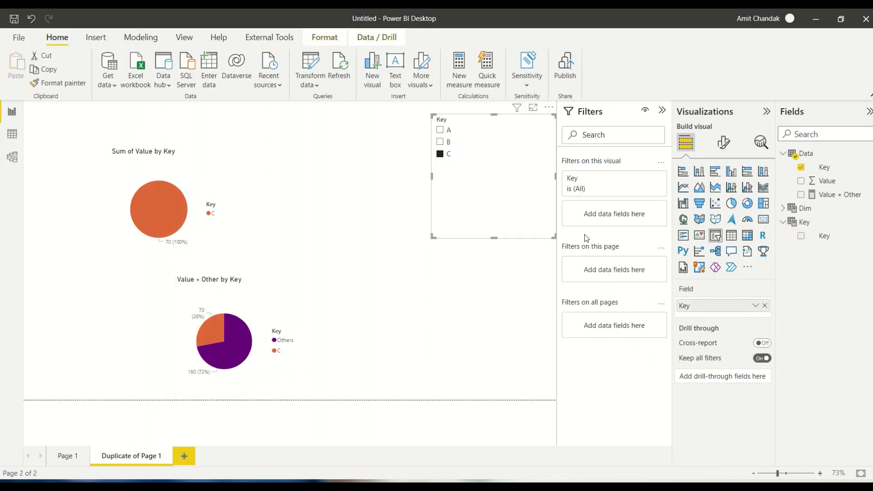
left_click(783, 207)
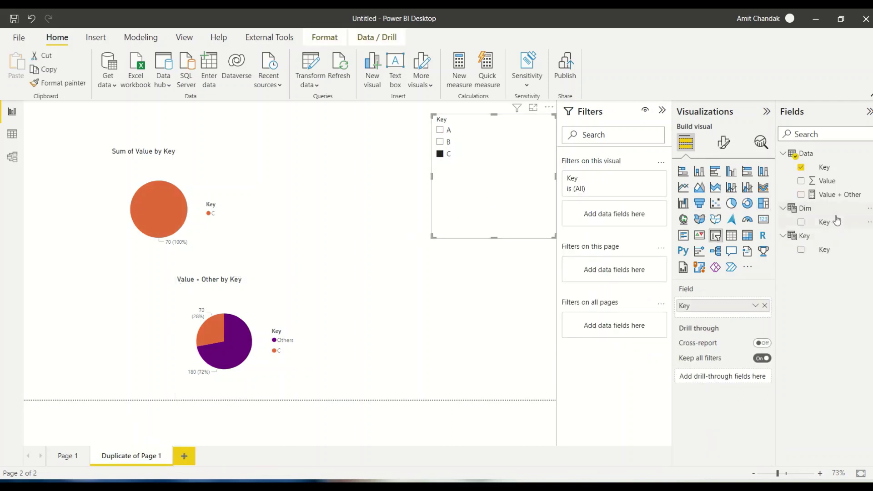
left_click_drag(831, 222, 732, 314)
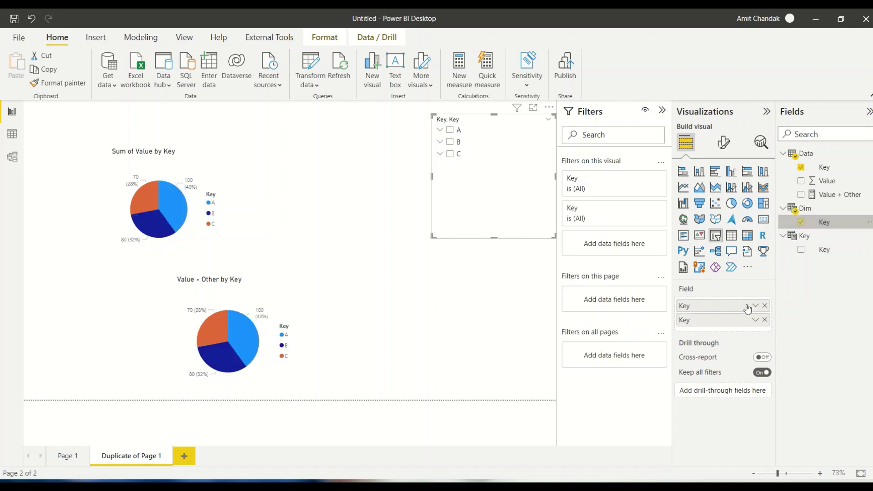
left_click(765, 321)
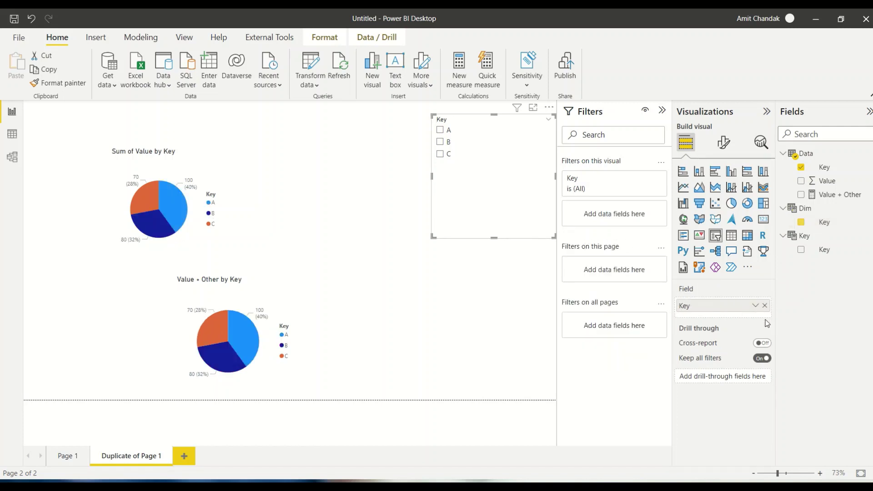
left_click(440, 156)
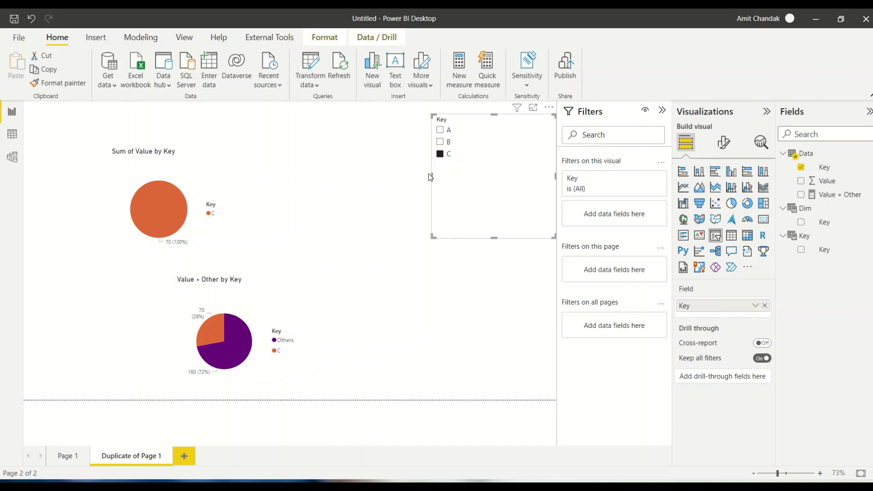
- Move the Key slicer slightly lower and replace its field with the Key column from the Dim table
left_click_drag(497, 175, 494, 199)
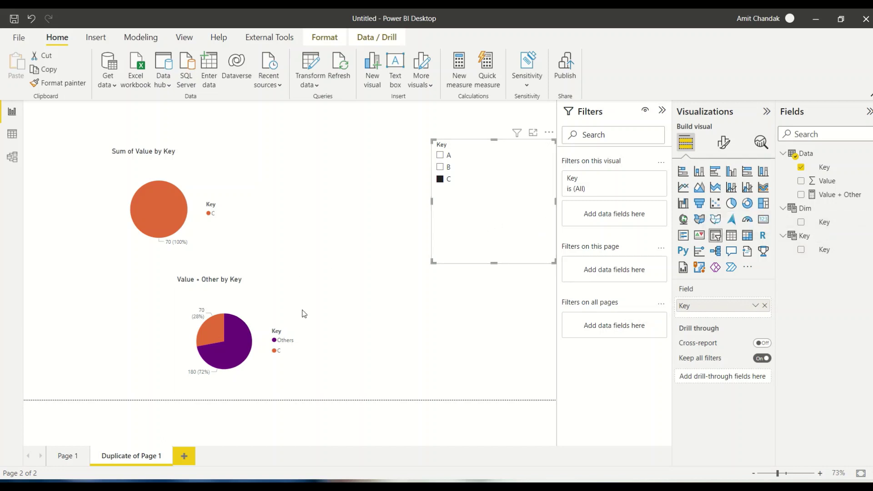
left_click(260, 382)
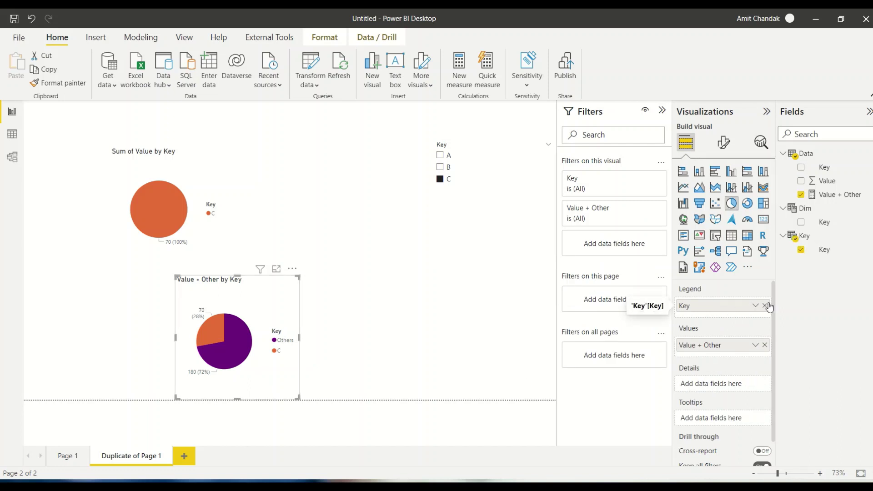
left_click(488, 196)
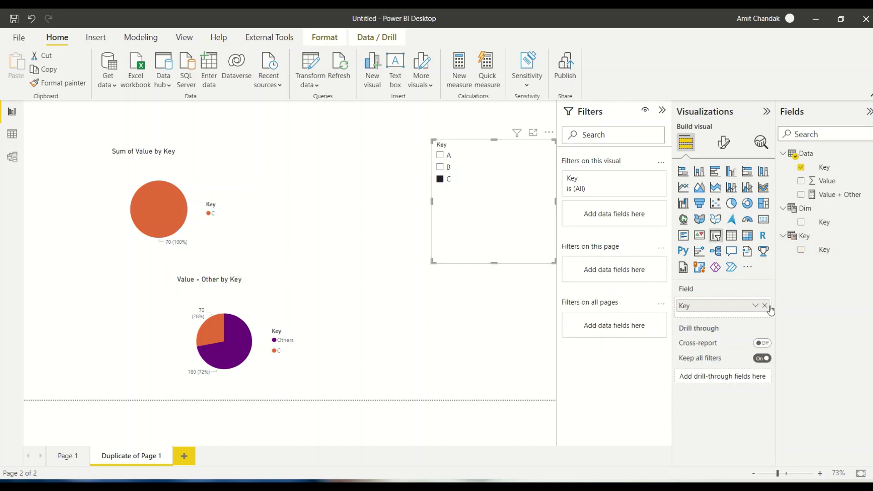
left_click(765, 306)
left_click_drag(825, 221, 727, 303)
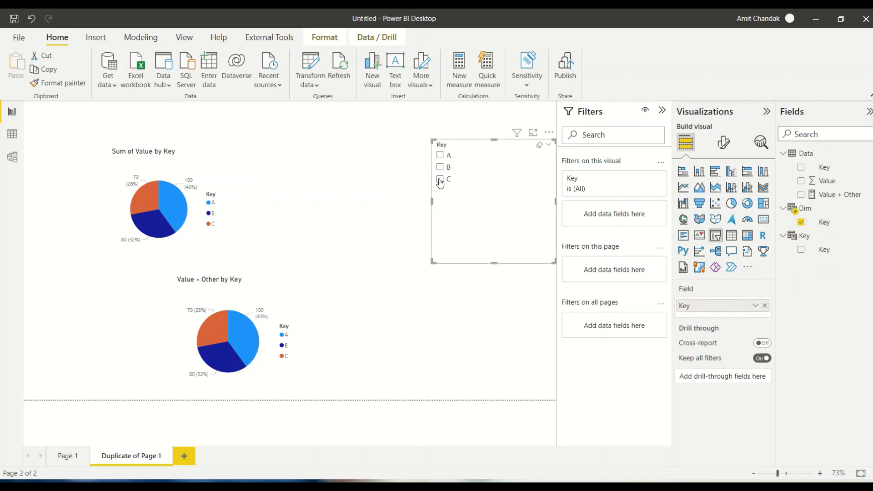
- Check both pie charts with the Dim-based slicer set to C, B and C again
left_click(440, 180)
left_click(440, 169)
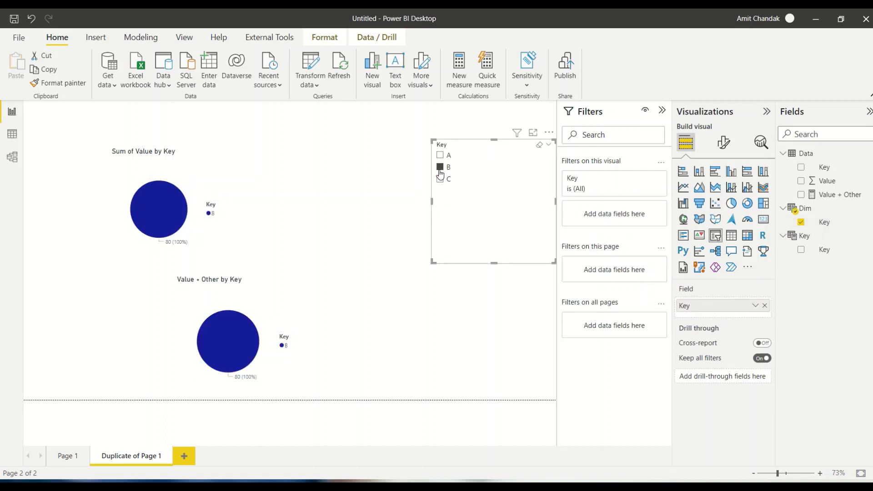
left_click(440, 179)
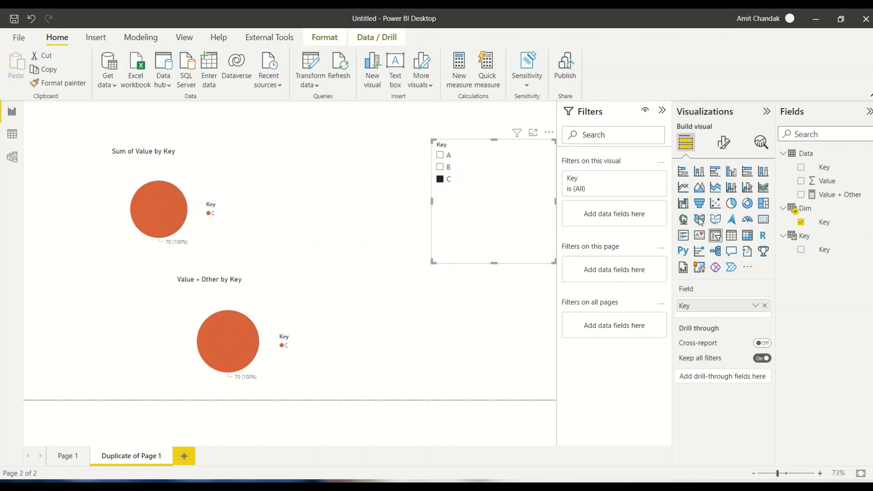
- Copy the full Value + Other formula into a new measure and name it Value + Other2
left_click(830, 200)
left_click_drag(167, 164, 63, 112)
key("ctrl+c")
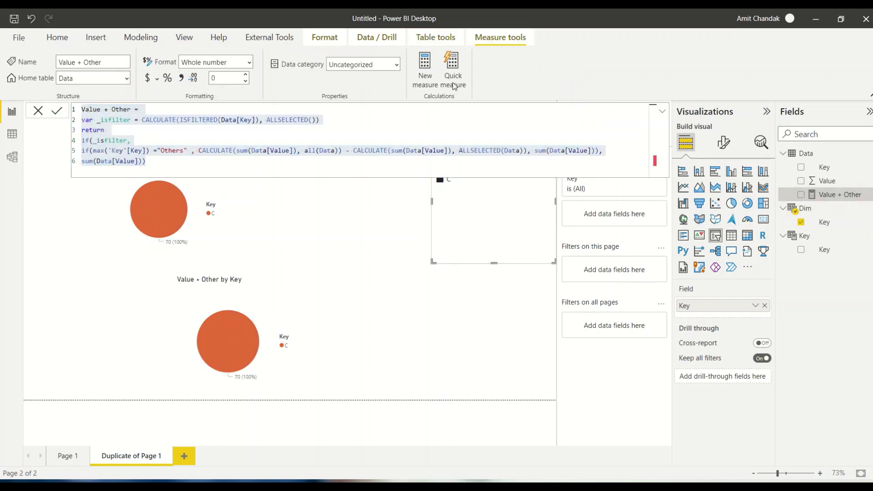
left_click(426, 86)
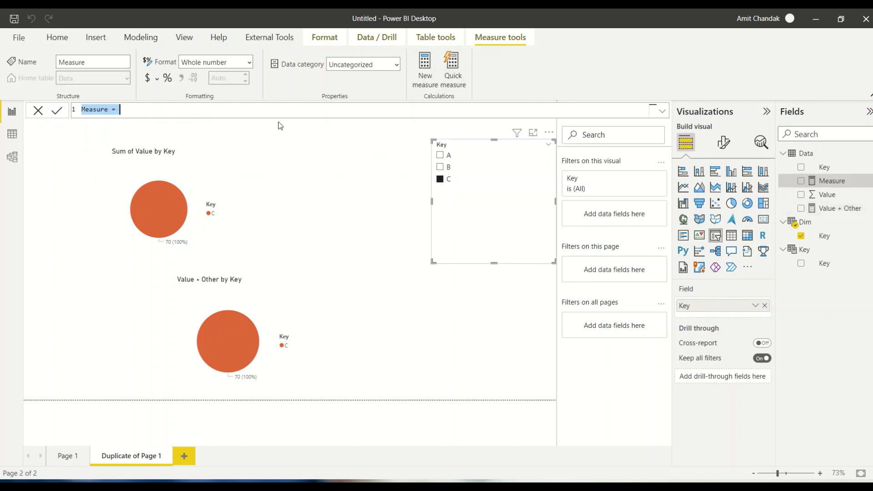
key("ctrl+v")
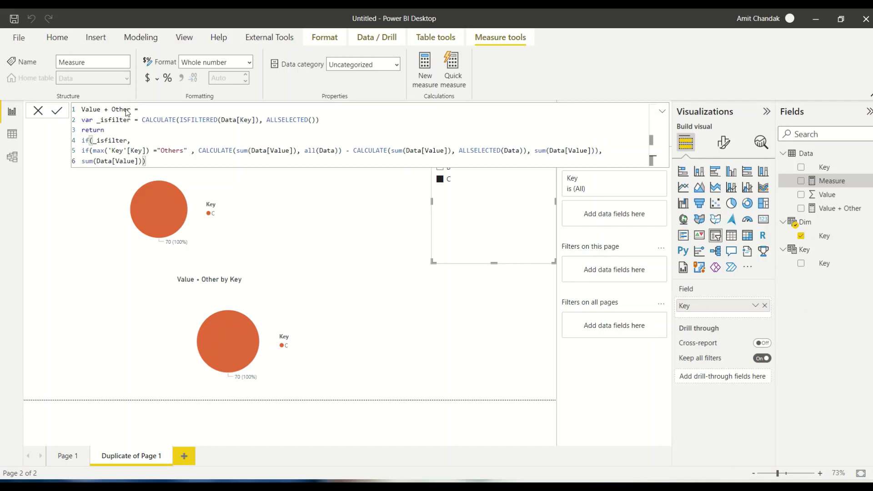
left_click(132, 110)
type("2")
- Change the ISFILTERED argument in Value + Other2 from Data[Key] to Dim[Key] and commit the measure
double_click(230, 120)
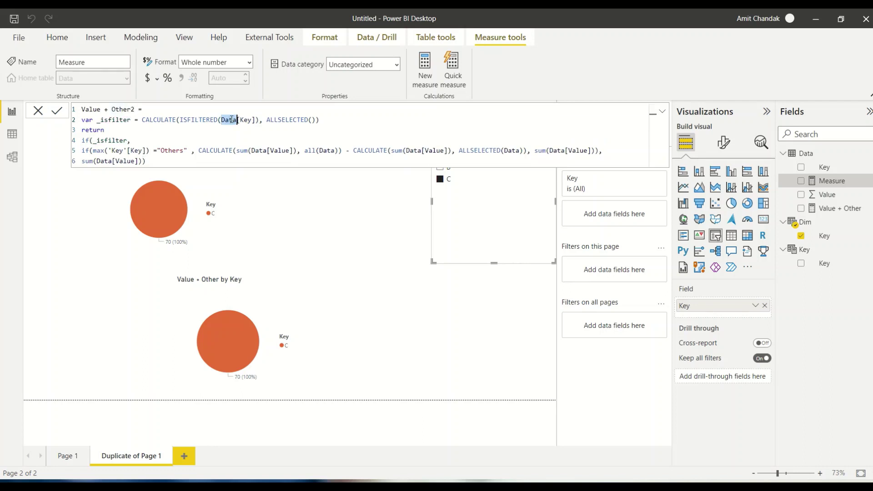
type("Dim")
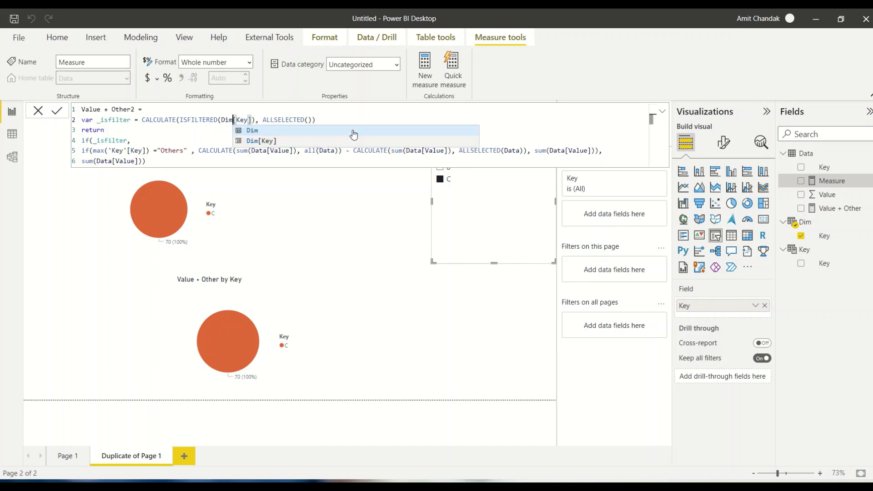
left_click(363, 118)
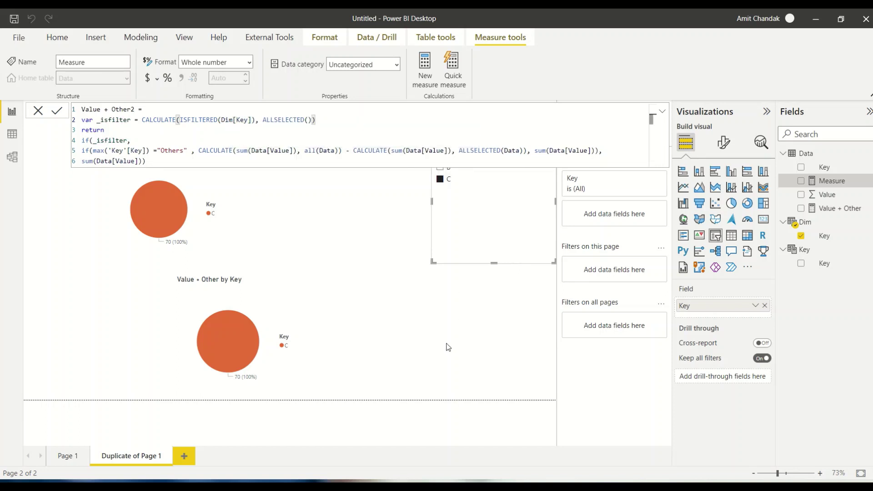
key("Return")
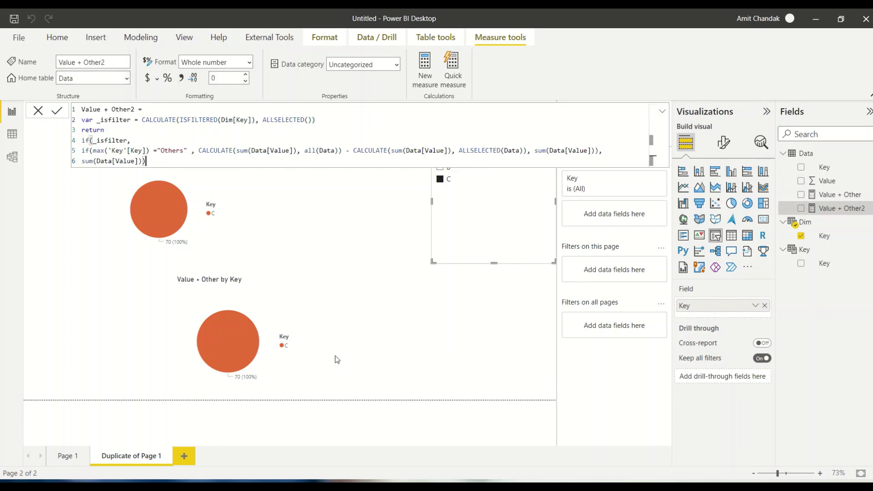
- Replace Value + Other with the Value + Other2 measure as the values of the lower pie chart
left_click(287, 367)
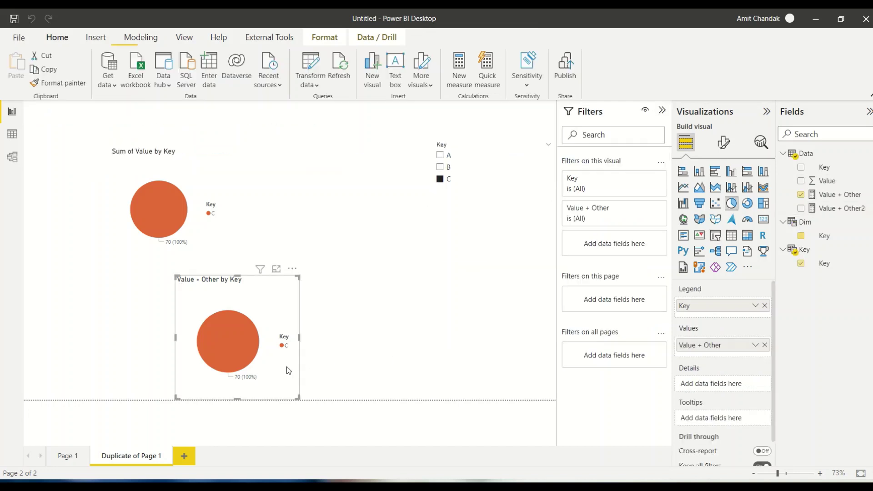
left_click(764, 345)
left_click_drag(838, 211, 727, 346)
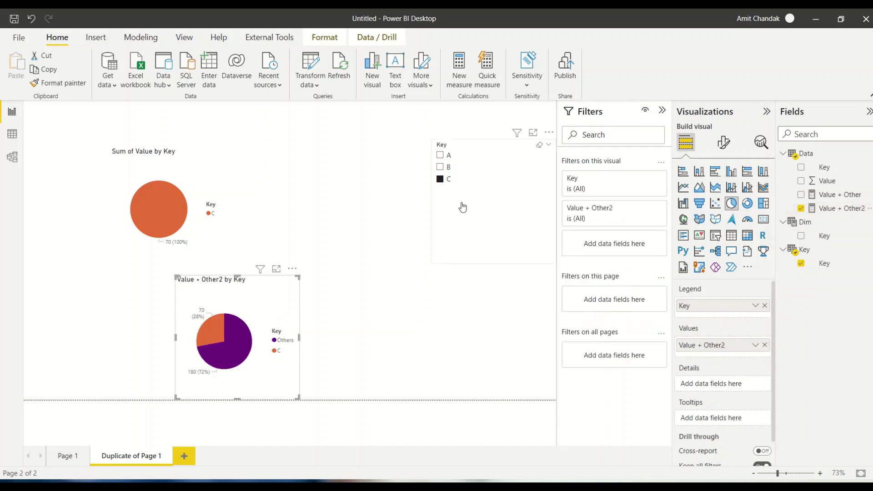
- Check the Value + Other2 pie chart with slicer selections B and C together, B alone, and A alone
left_click(440, 167)
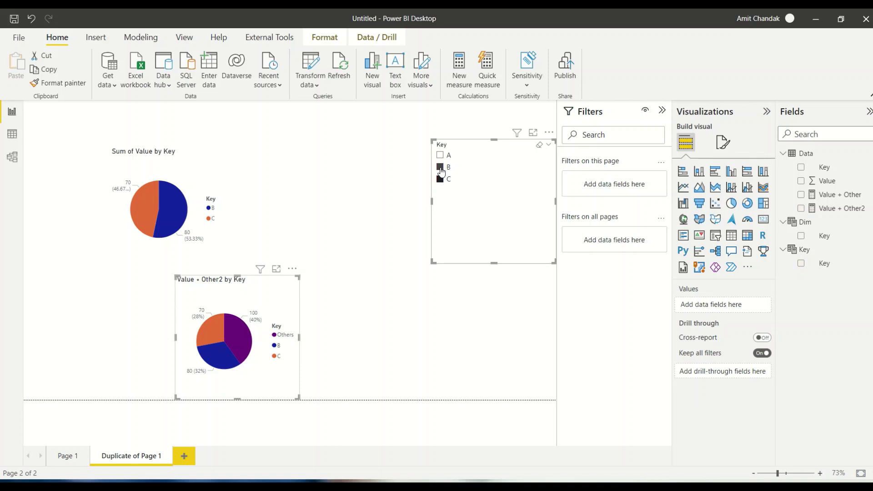
left_click(440, 167)
left_click(440, 168)
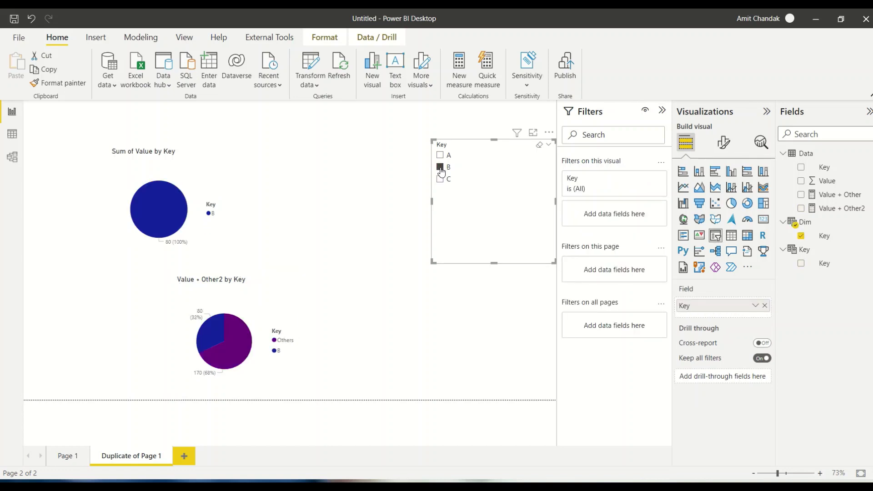
left_click(440, 156)
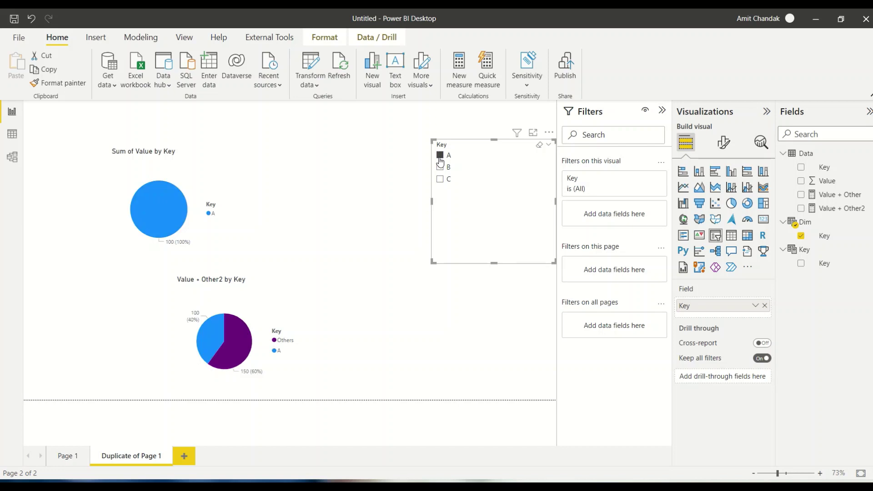
mouse_move(226, 326)
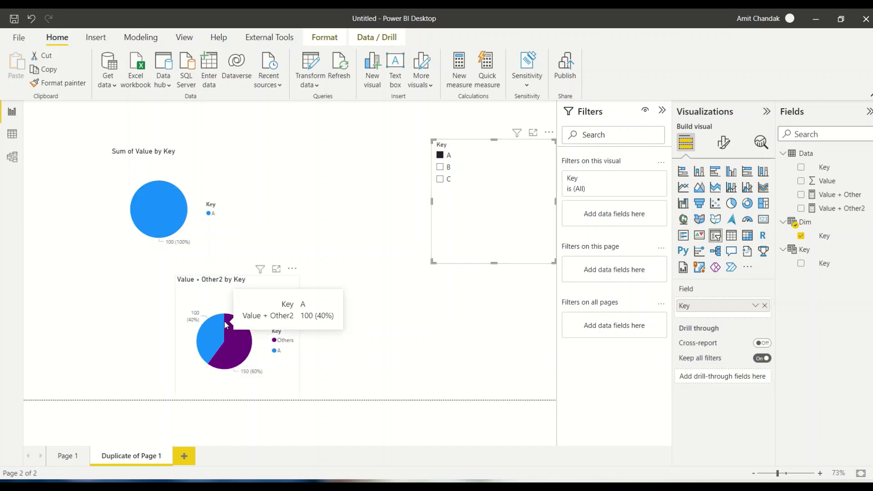